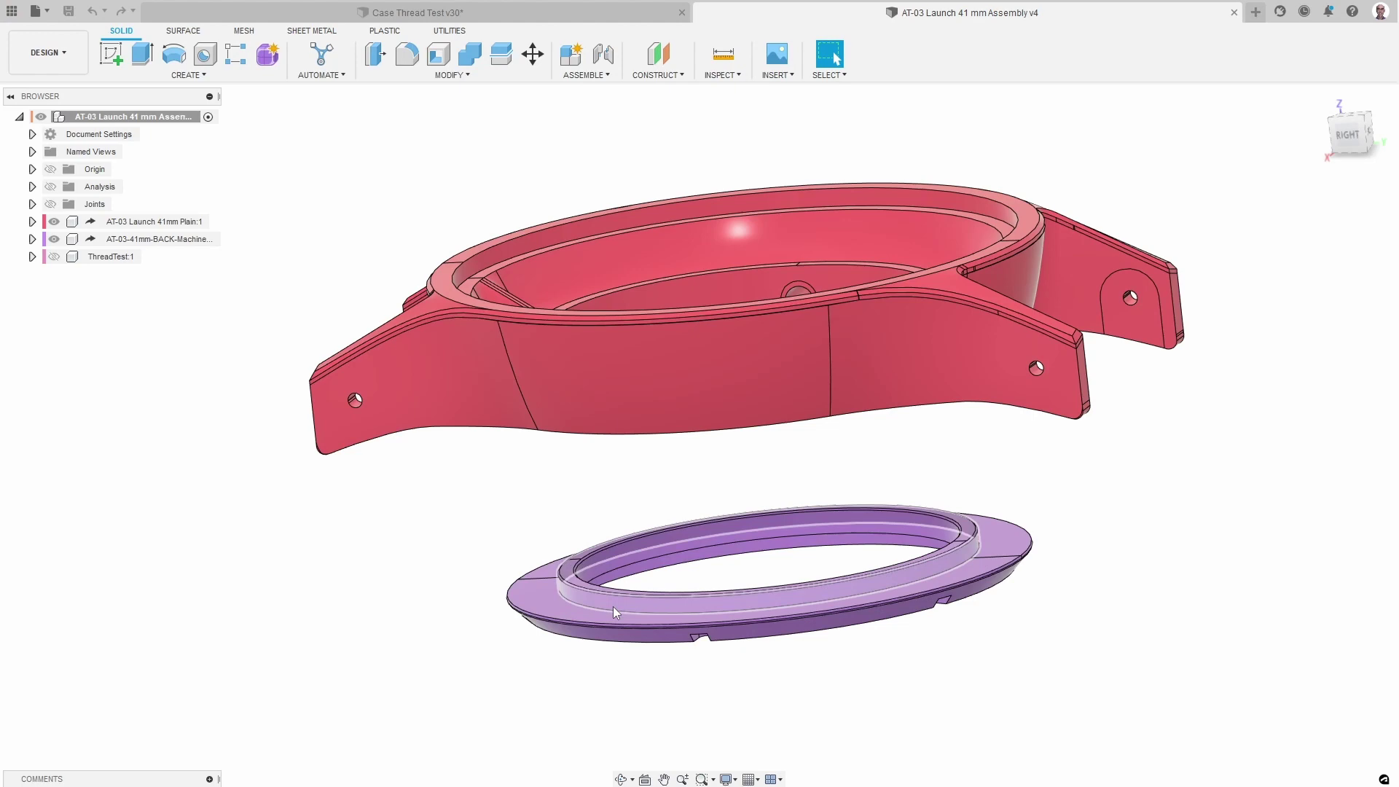
Step: Orbit the watch case assembly to view the case and purple back ring from below
shift+middle_drag(624, 602, 570, 485)
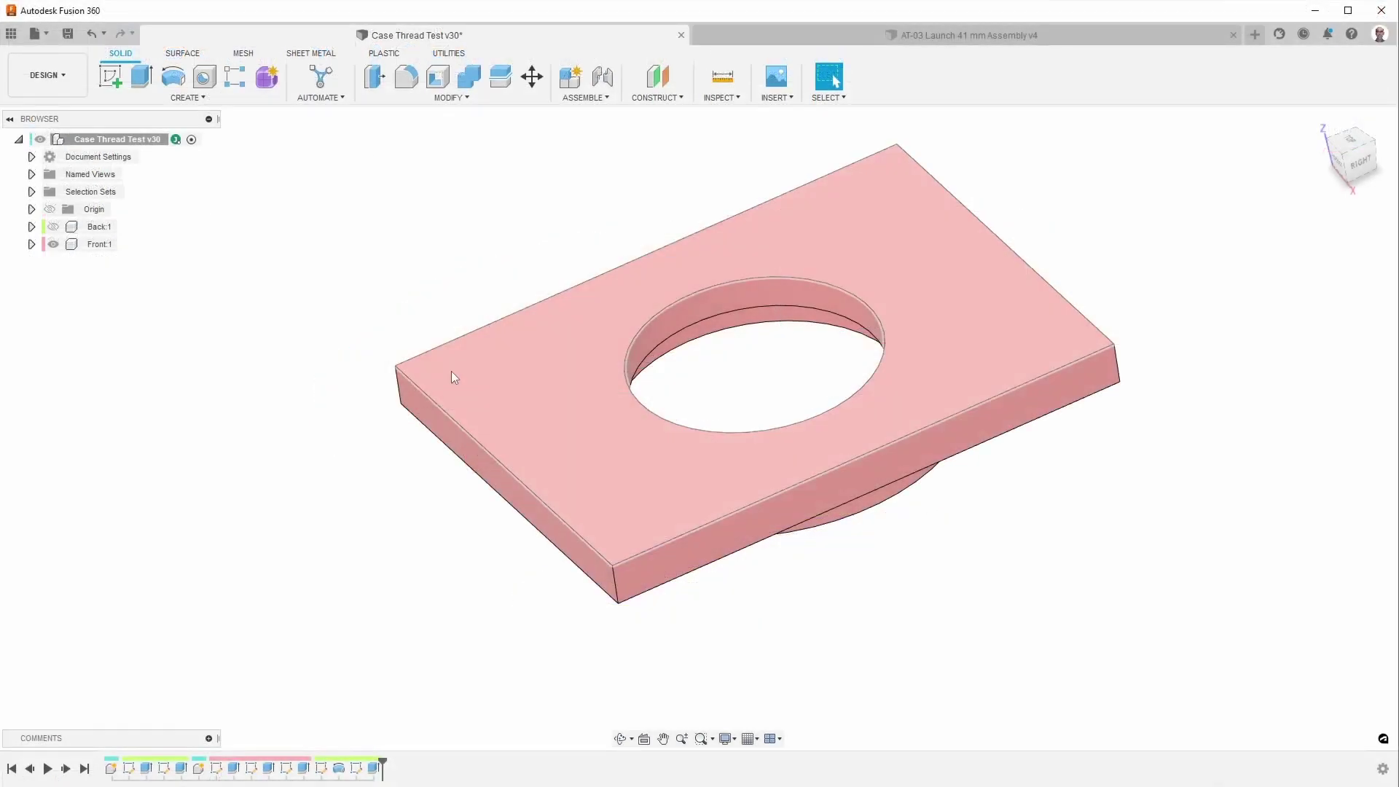
Step: Toggle the green back plate's visibility and tilt the pink plate to see its stepped hole
shift+middle_drag(328, 395, 330, 371)
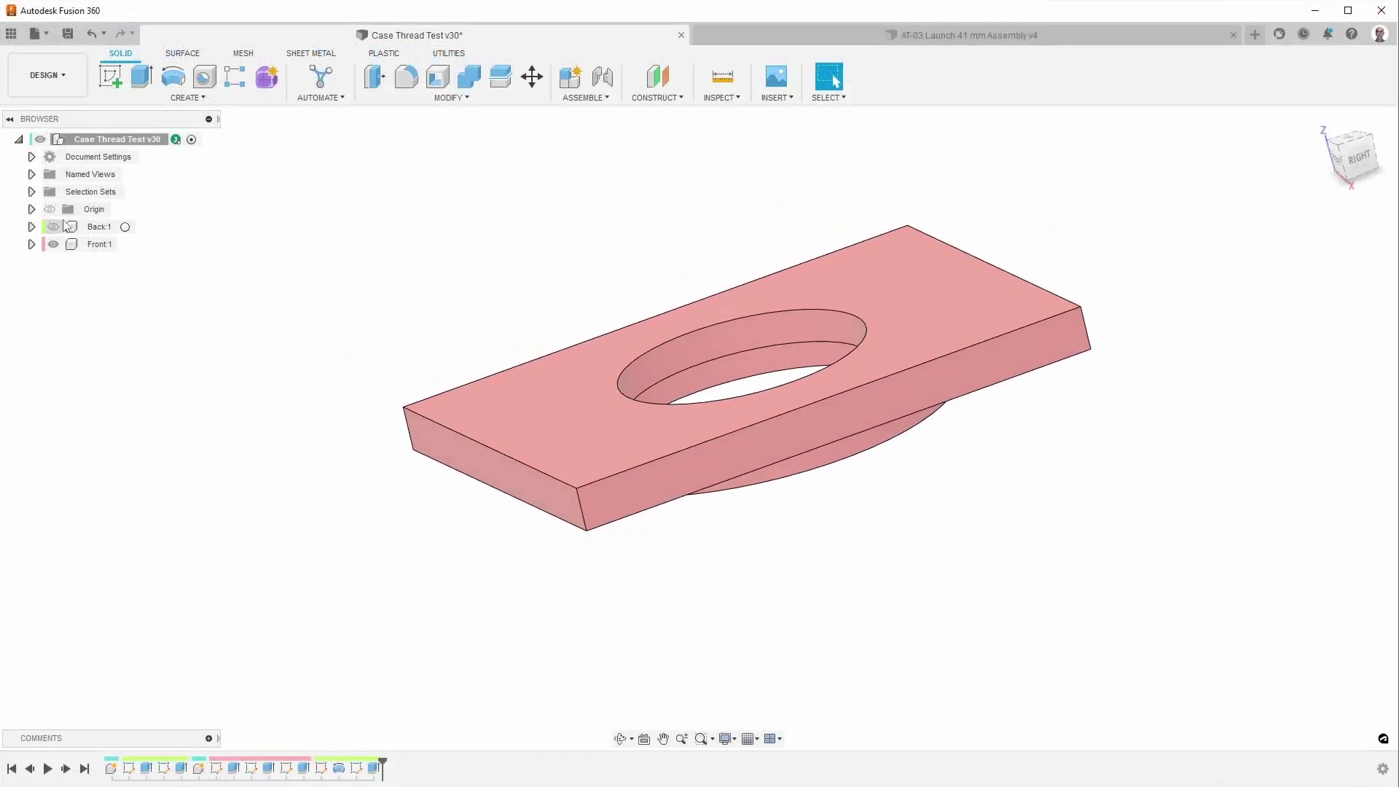
click(54, 228)
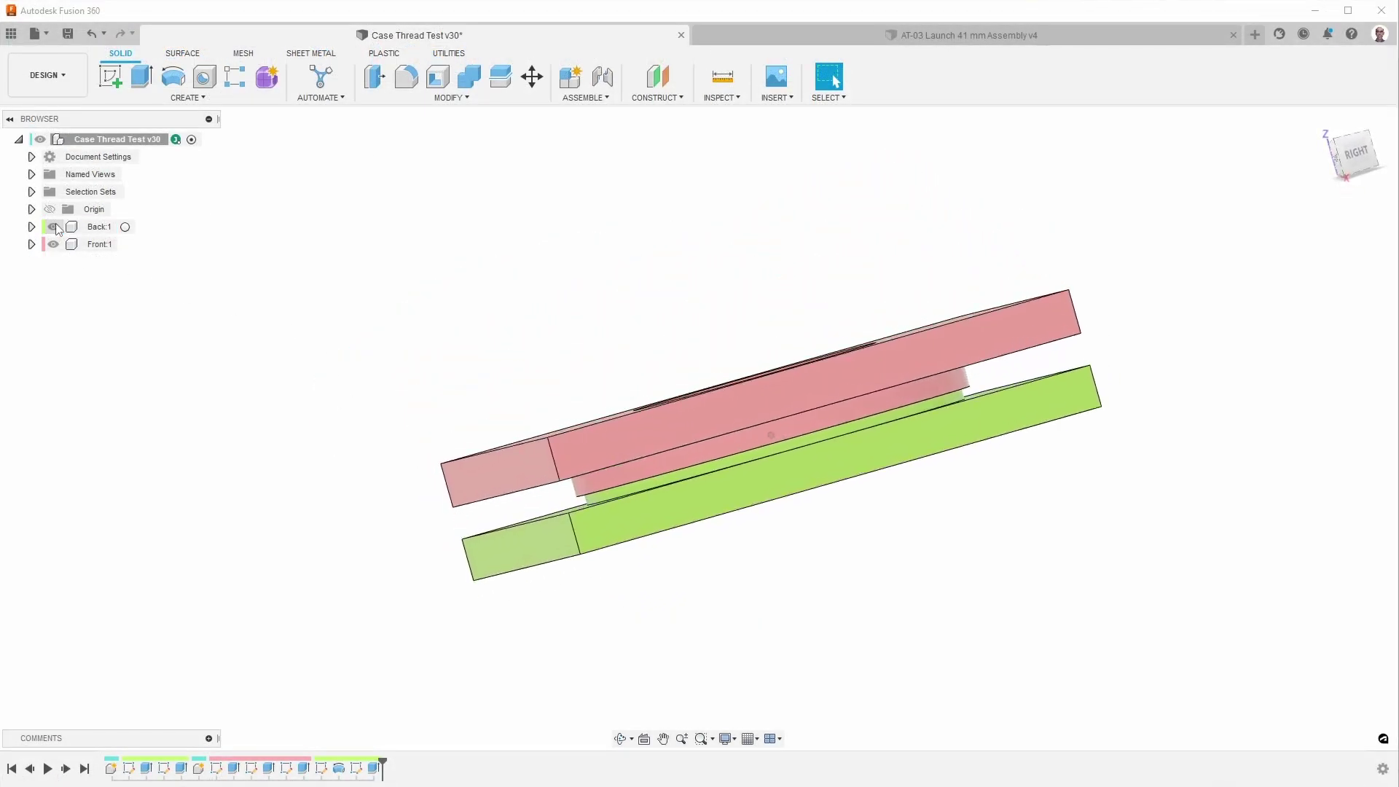
click(53, 226)
shift+middle_drag(427, 386, 441, 363)
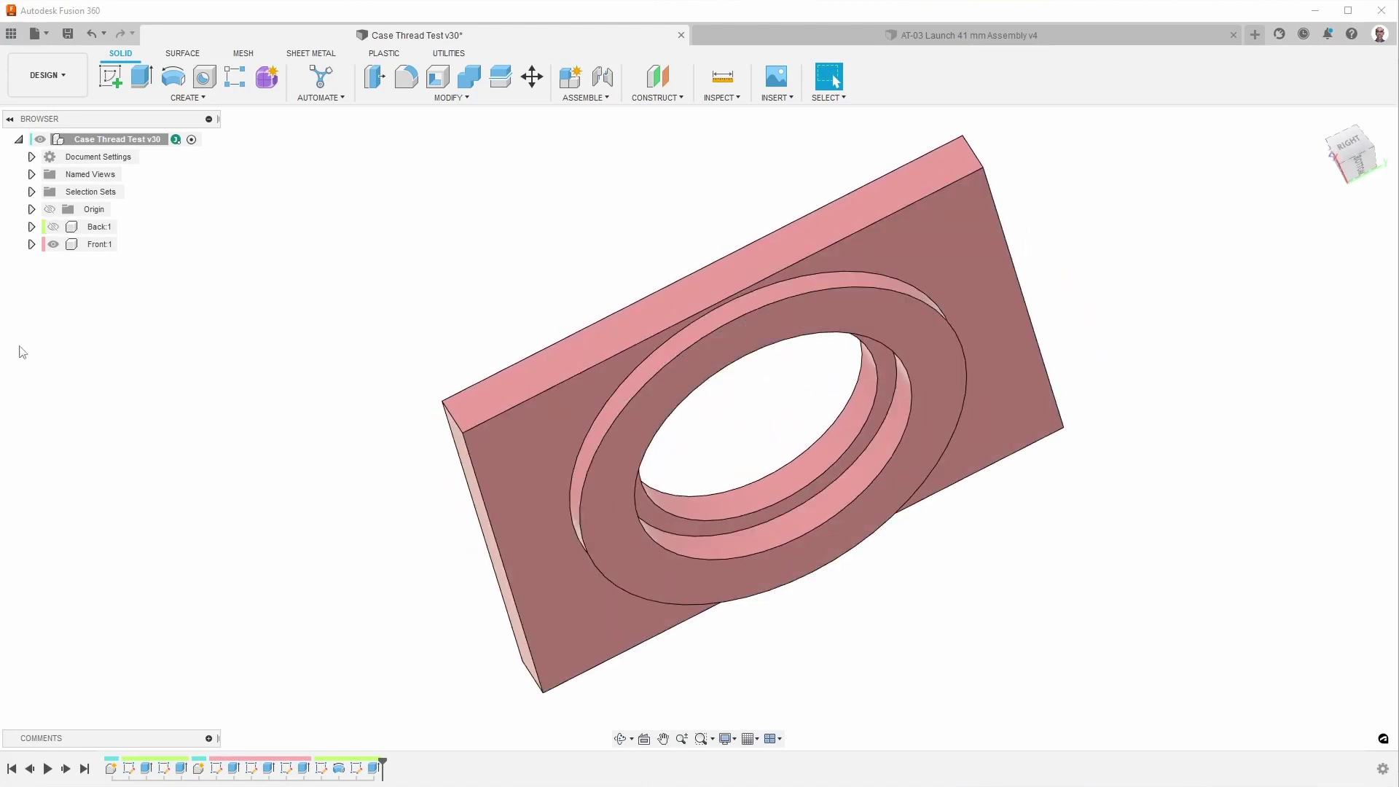
click(53, 227)
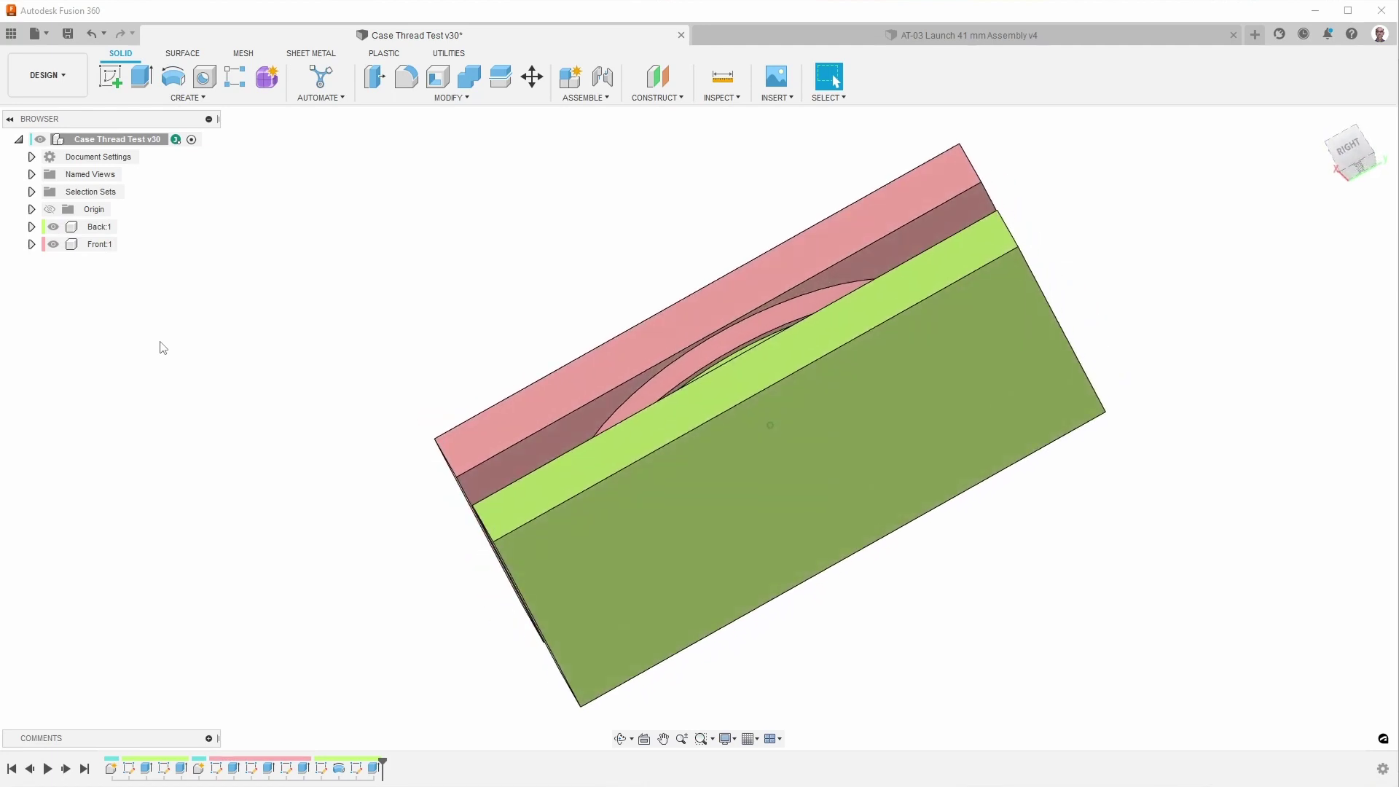
Step: Select the green and pink plates' large faces to compare areas, orbiting around both plates
click(724, 514)
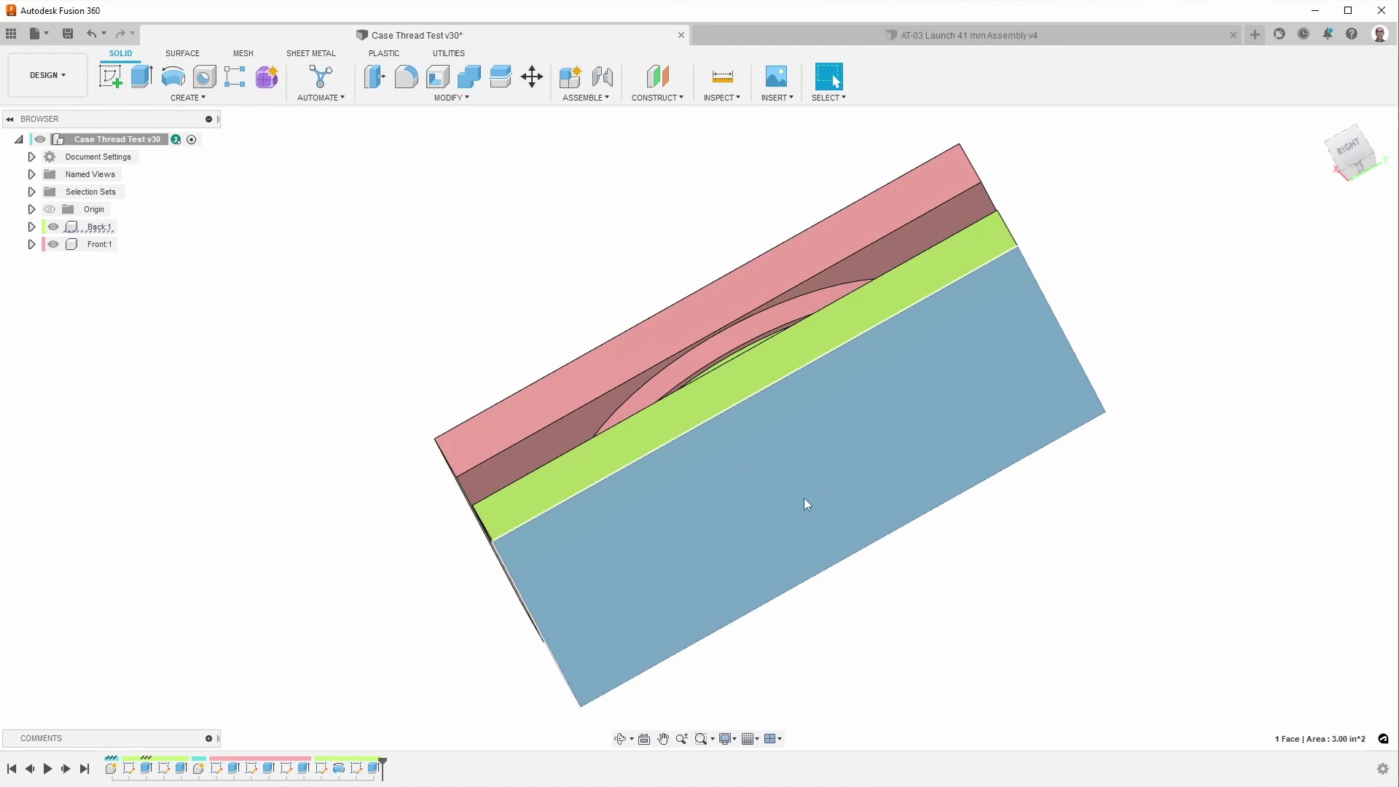
click(553, 426)
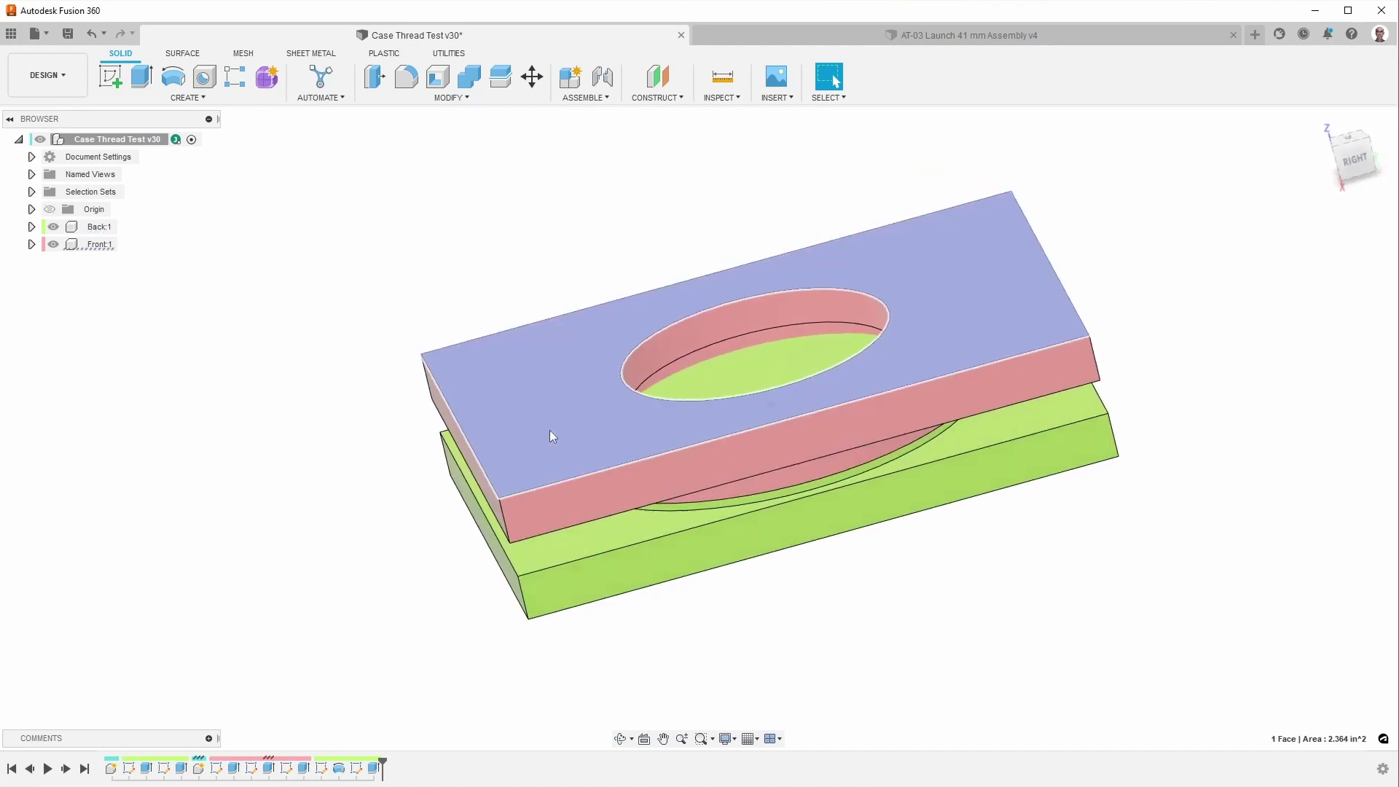
shift+middle_drag(550, 436, 657, 535)
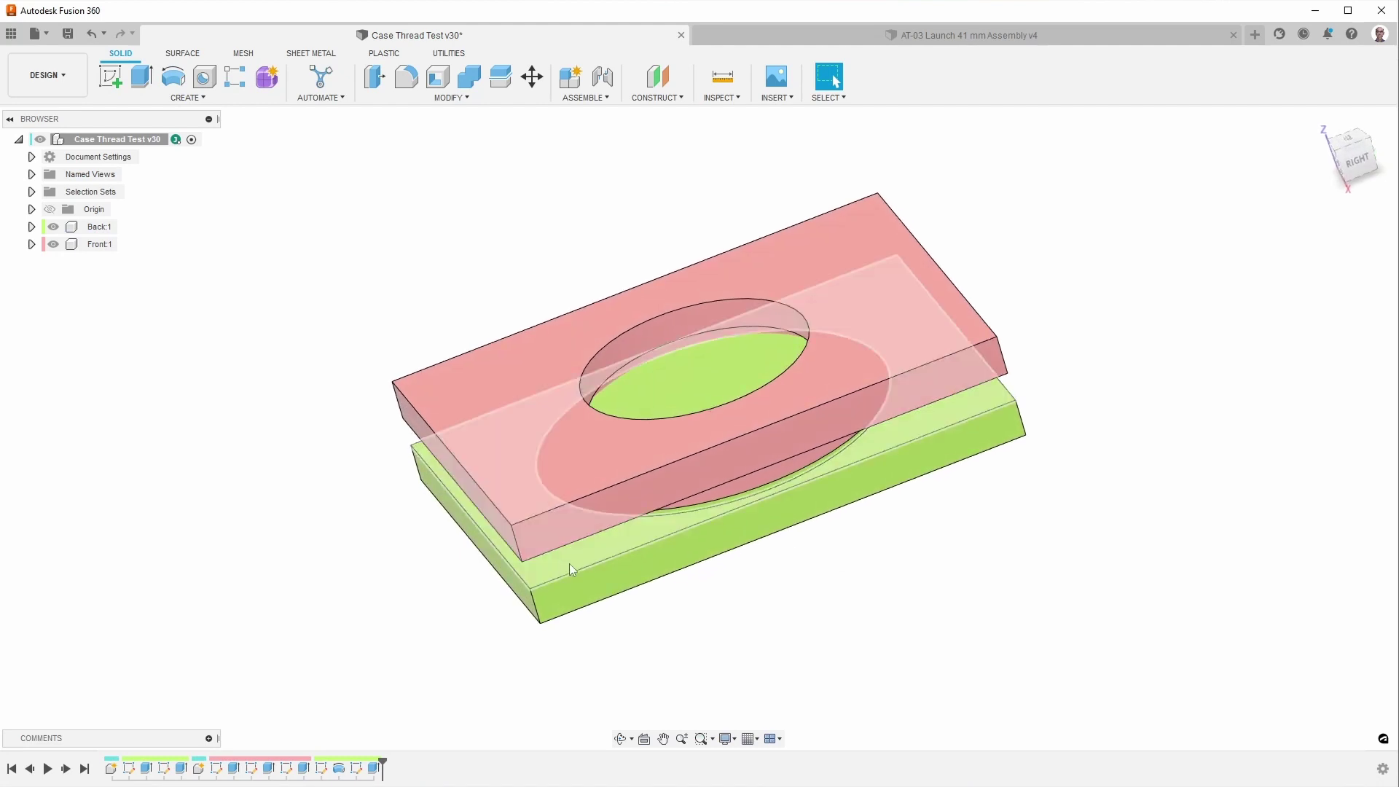
shift+middle_drag(569, 562, 809, 562)
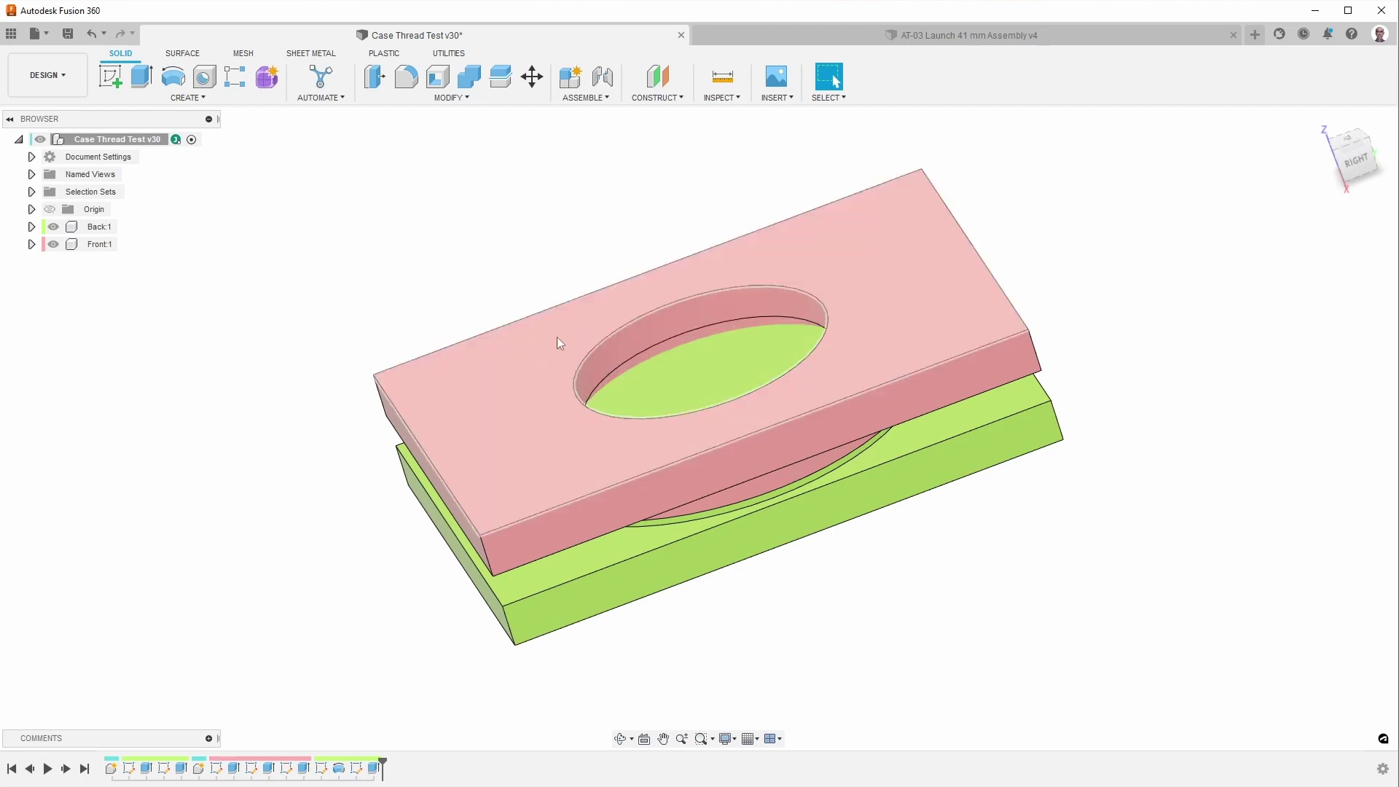
shift+middle_drag(541, 370, 646, 288)
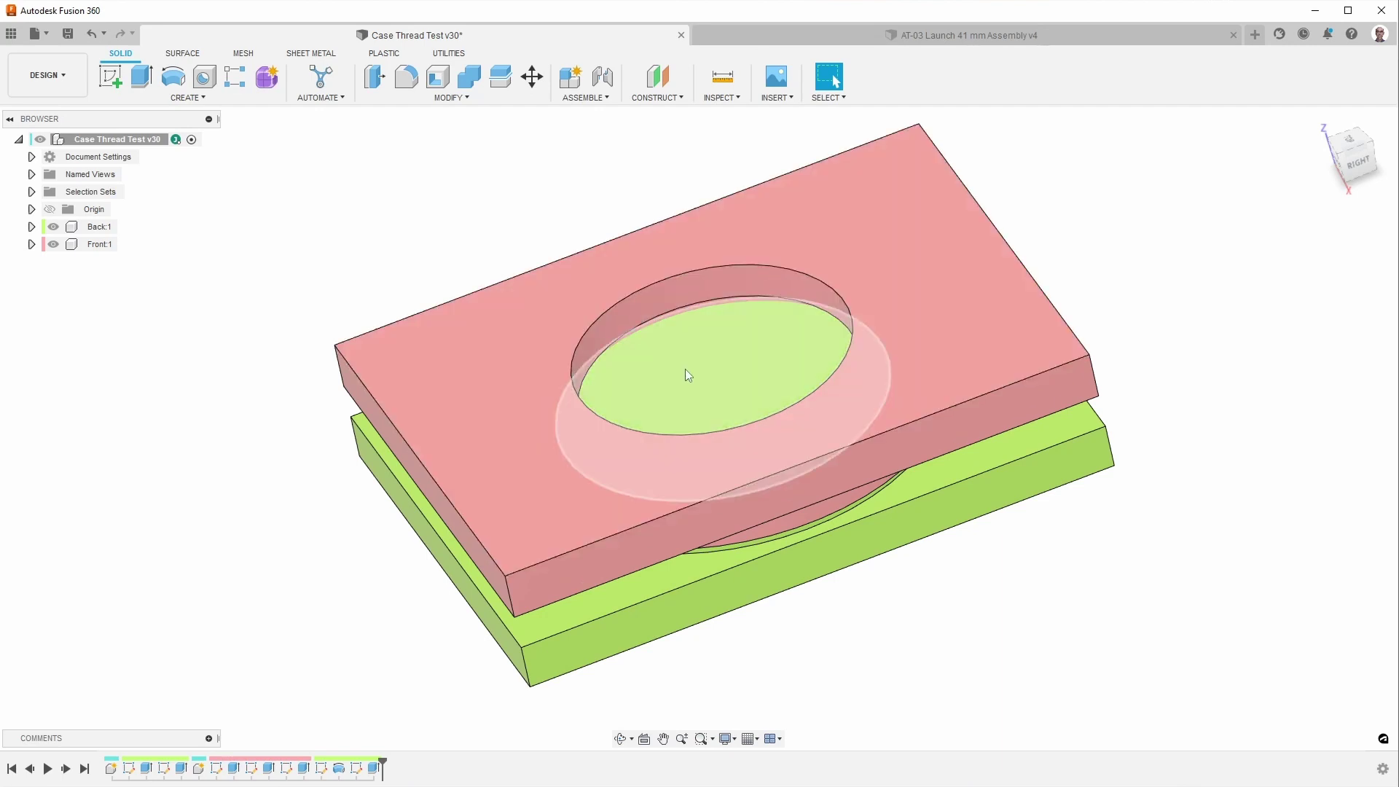
Step: Hide the pink plate and select the green ring's inner face to confirm its 0.514 in radius
key(v)
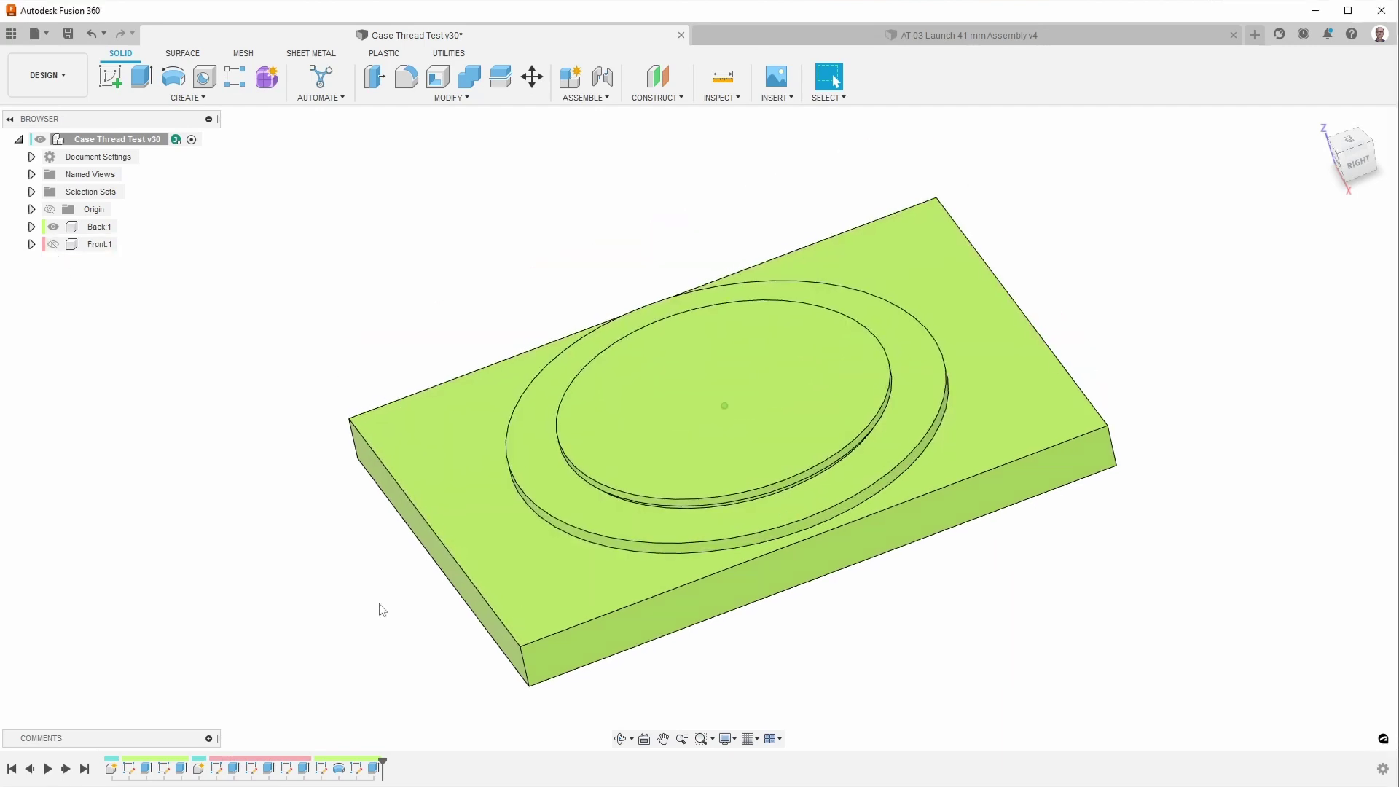
shift+middle_drag(380, 611, 618, 434)
click(618, 435)
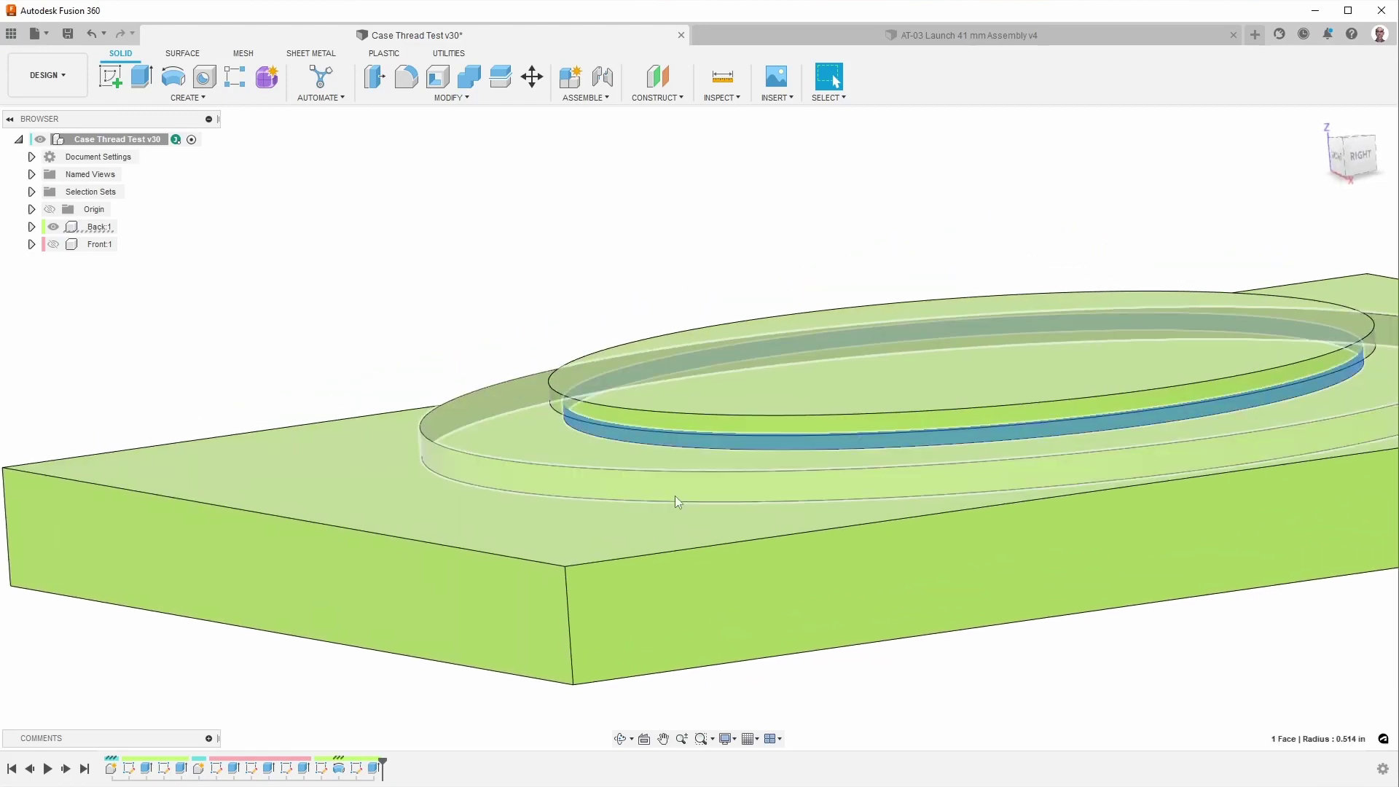
shift+middle_drag(674, 495, 505, 527)
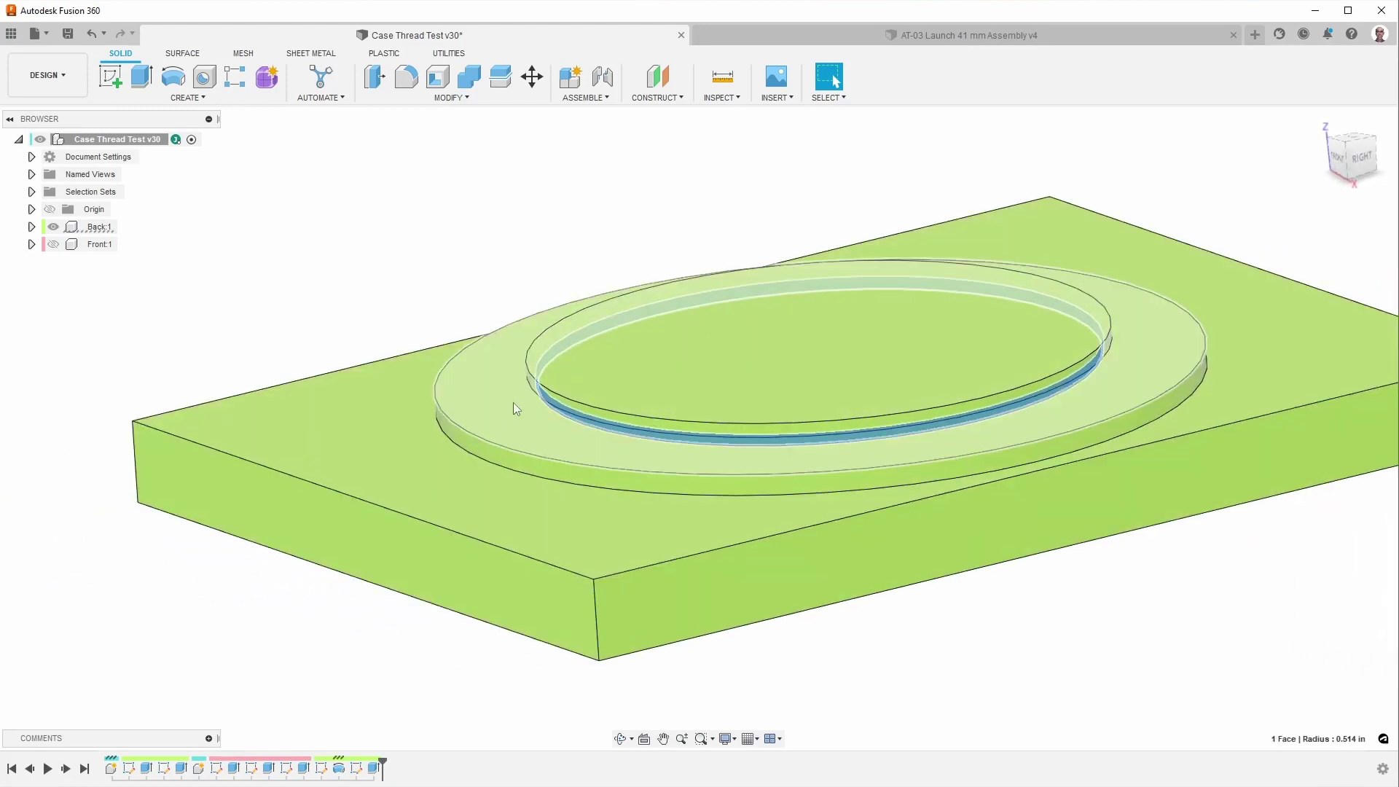
scroll(521, 456, up, 6)
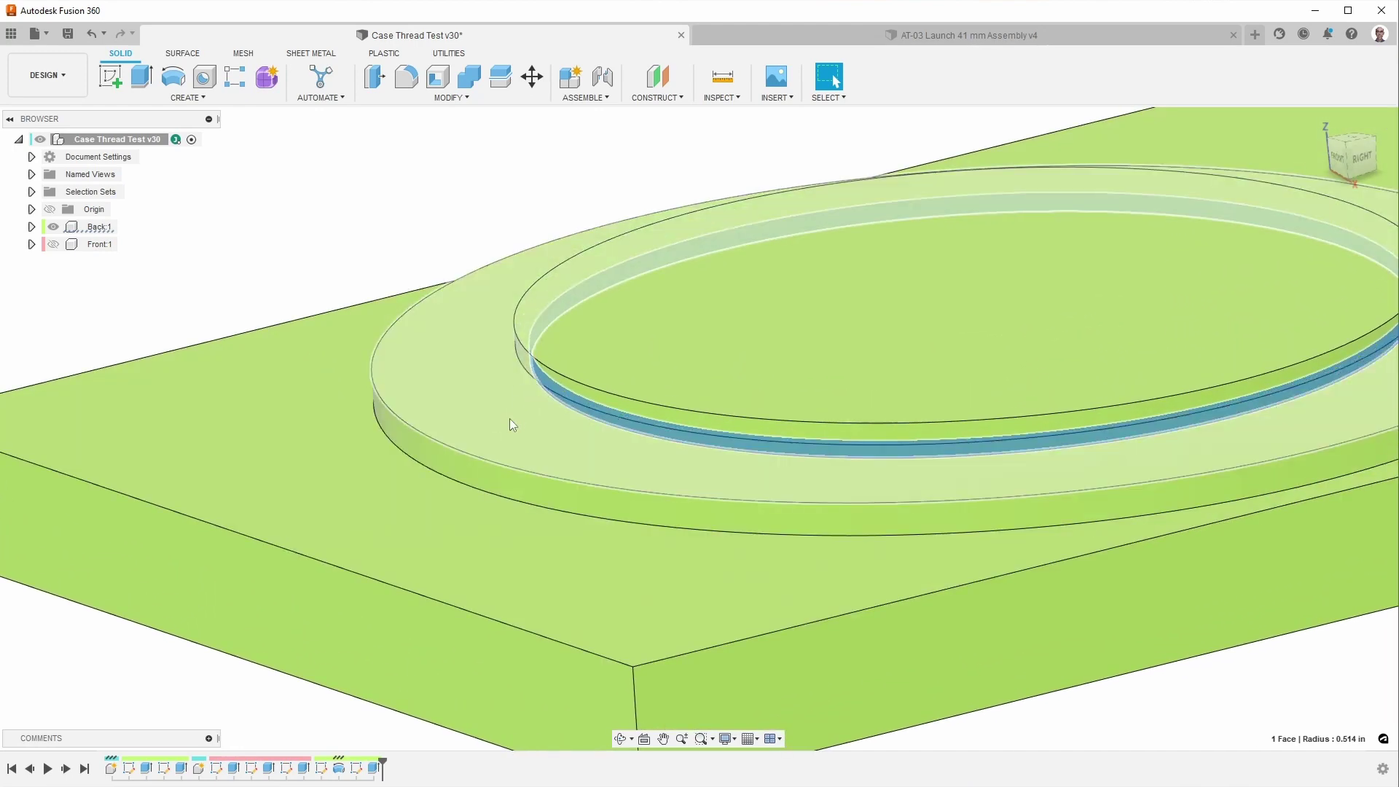
shift+middle_drag(514, 423, 447, 327)
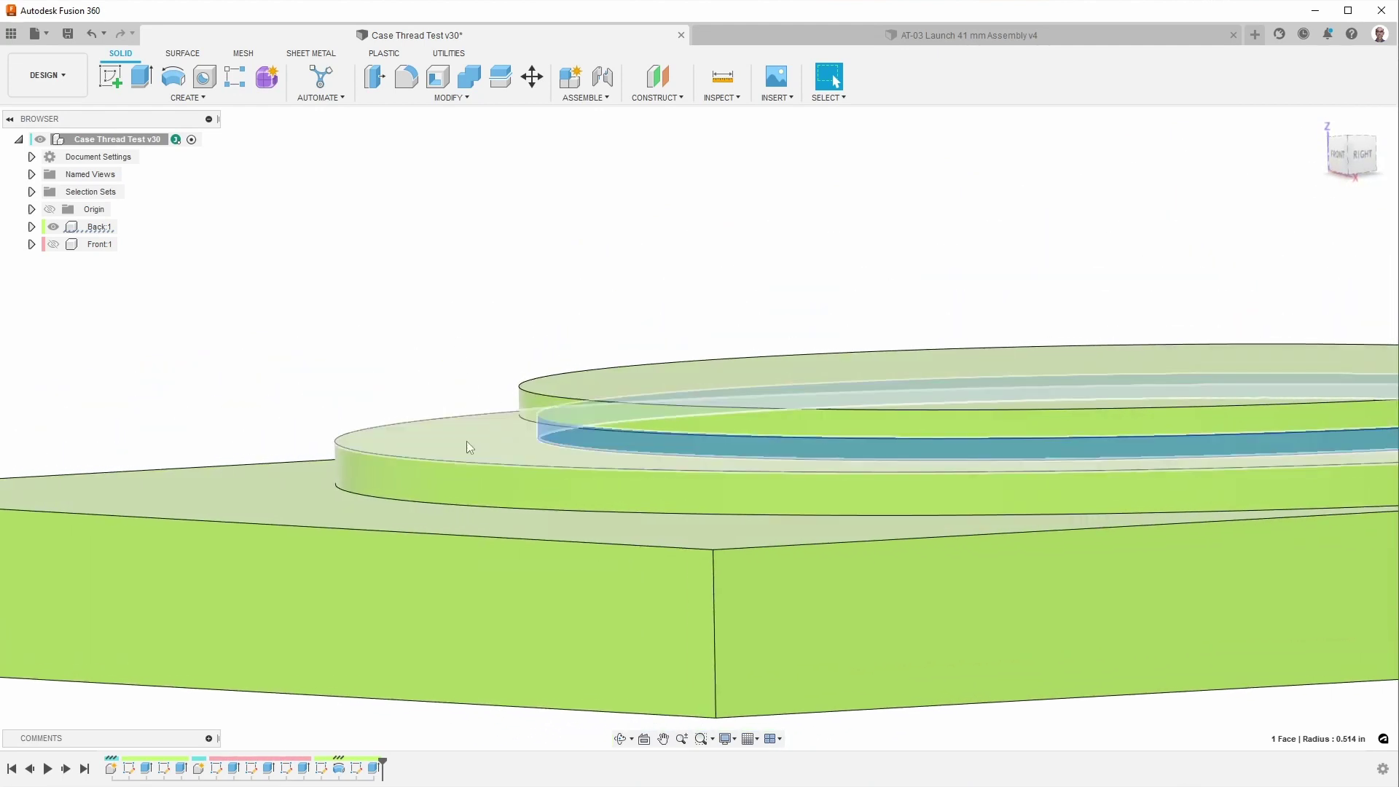
shift+middle_drag(467, 446, 550, 396)
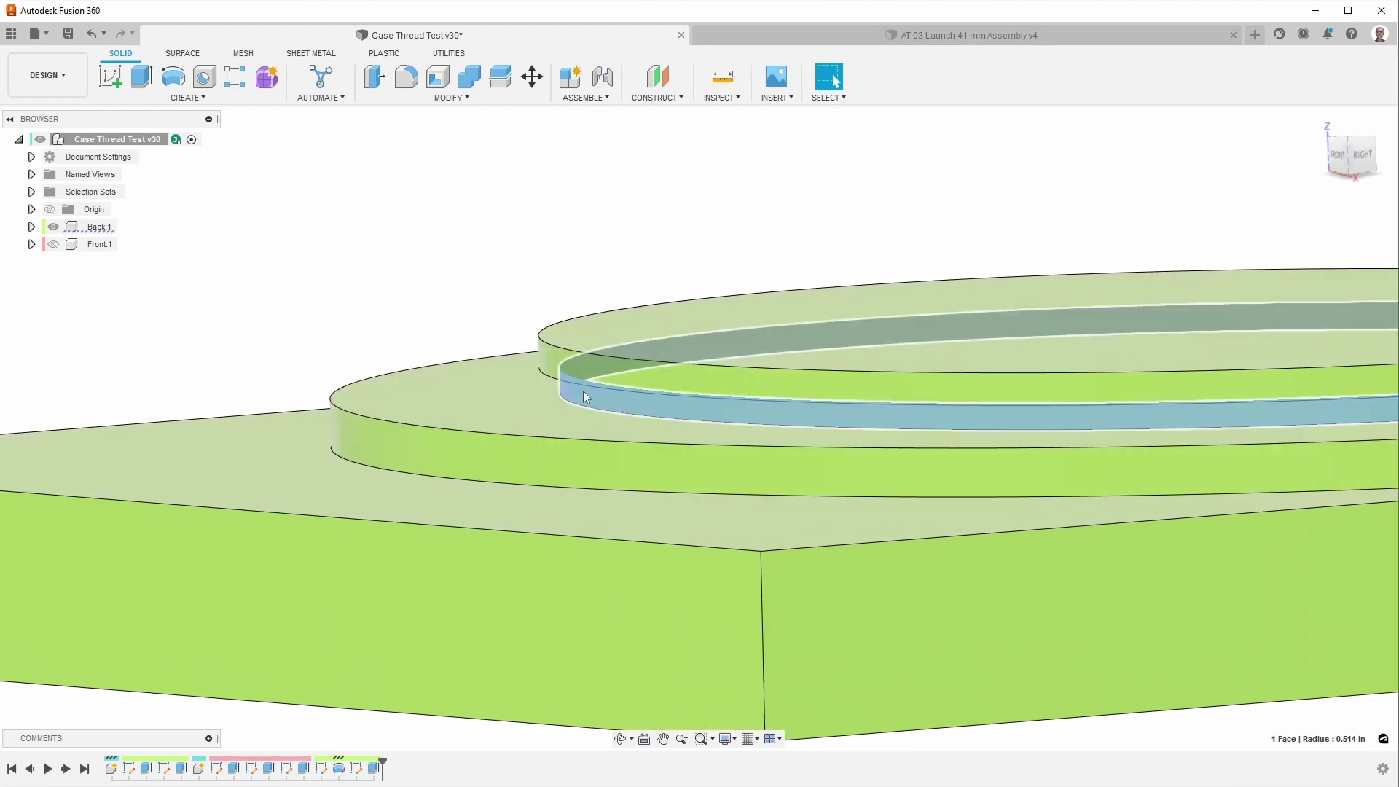
click(502, 304)
scroll(501, 305, down, 5)
Step: View the red front plate's ring alone, then switch back to the green plate's rings
click(53, 244)
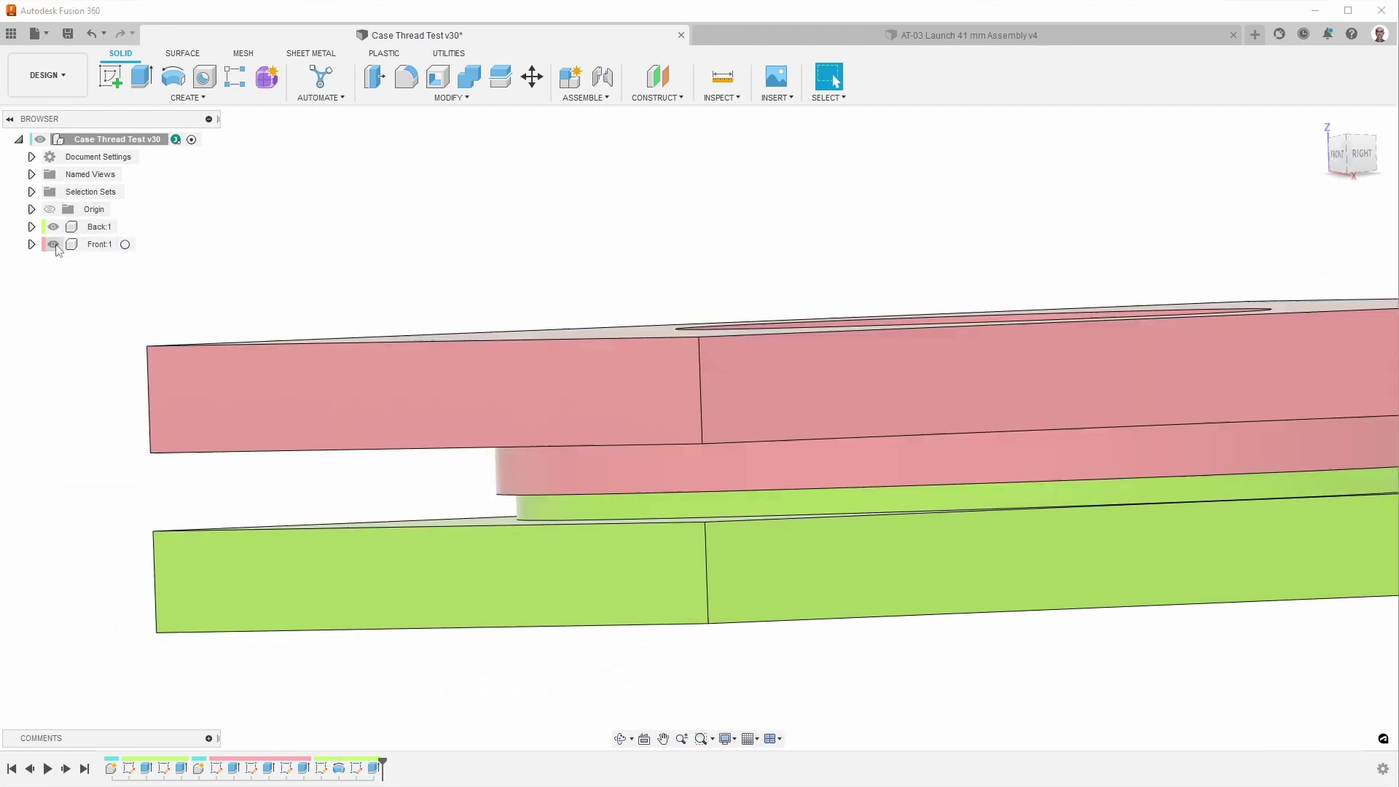
click(53, 226)
shift+middle_drag(692, 523, 702, 406)
click(56, 228)
click(53, 227)
click(54, 244)
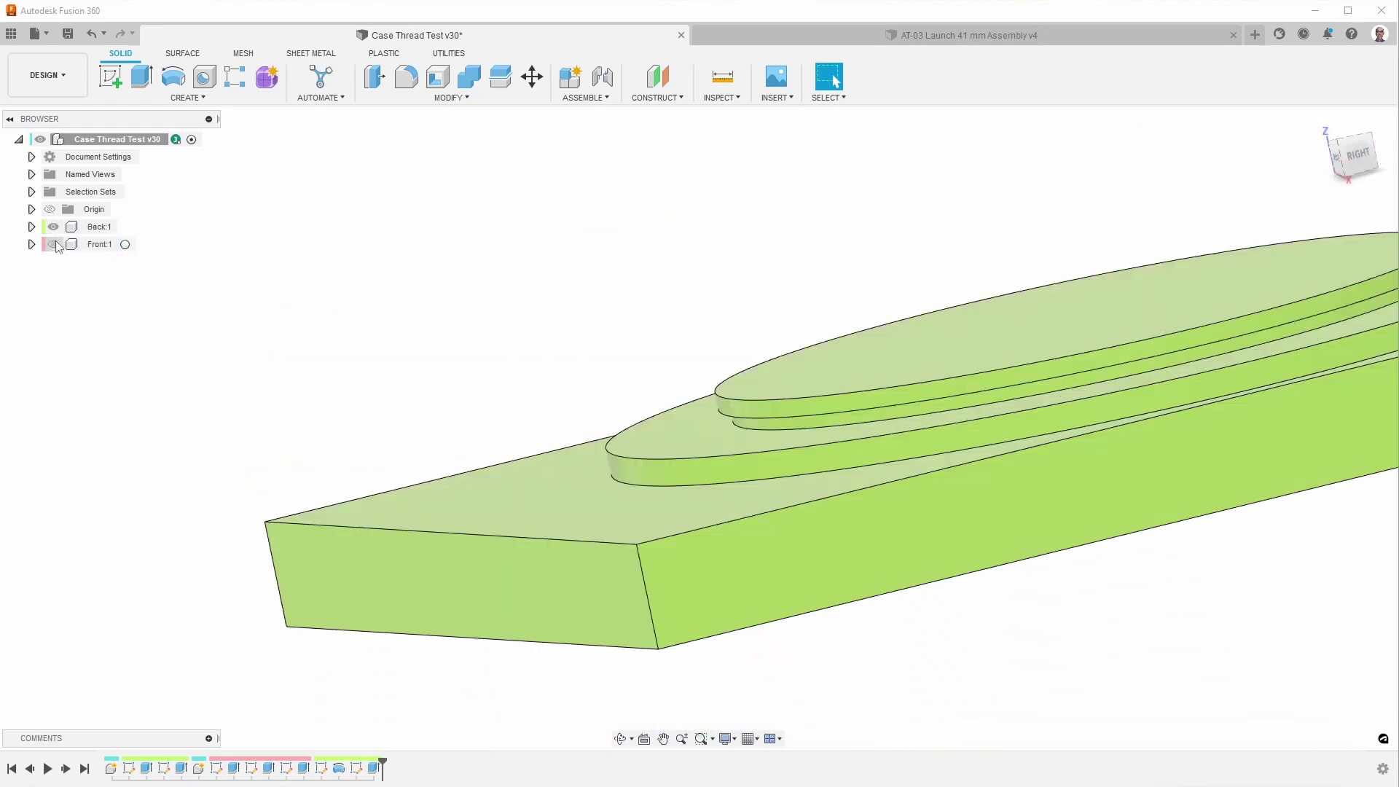
scroll(698, 473, up, 5)
shift+middle_drag(698, 472, 583, 378)
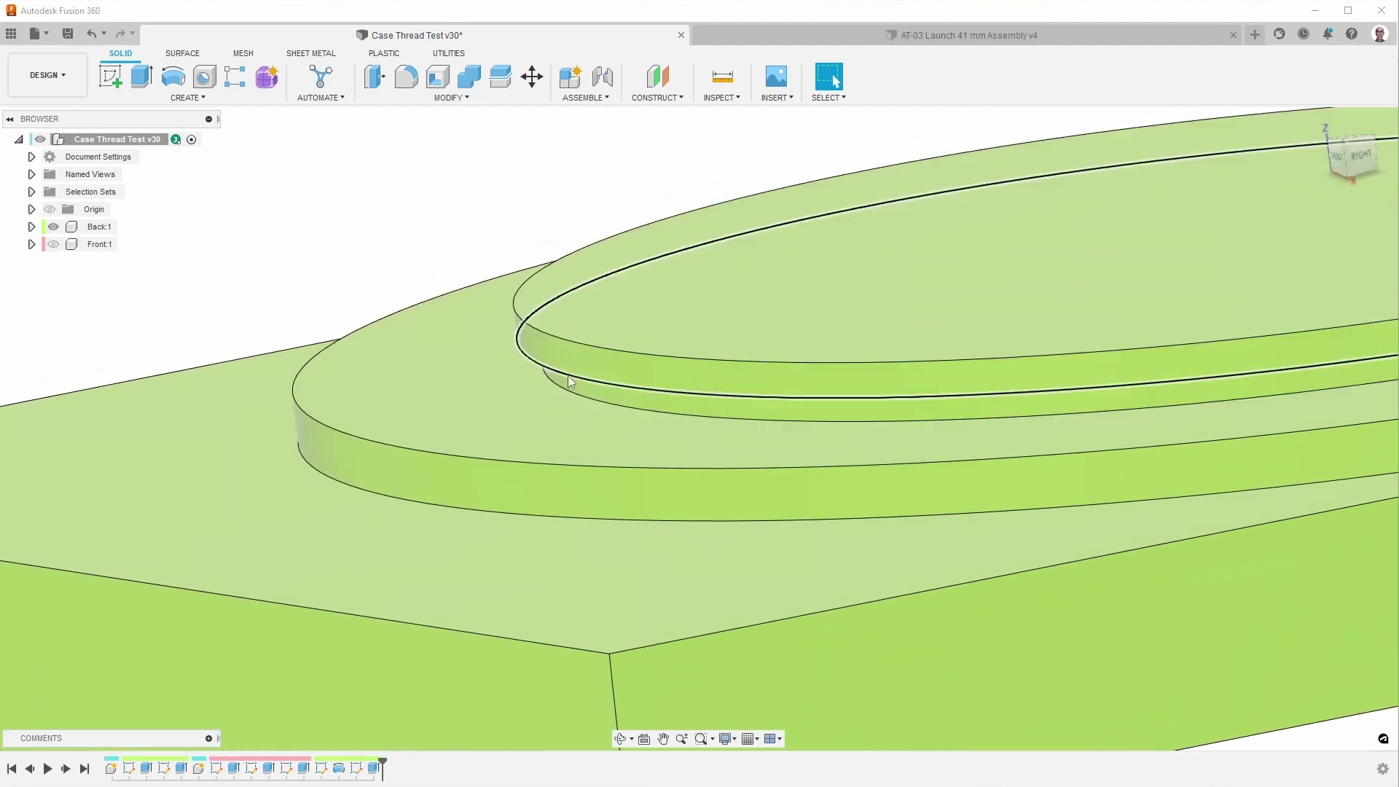
shift+middle_drag(567, 379, 637, 412)
scroll(639, 412, down, 3)
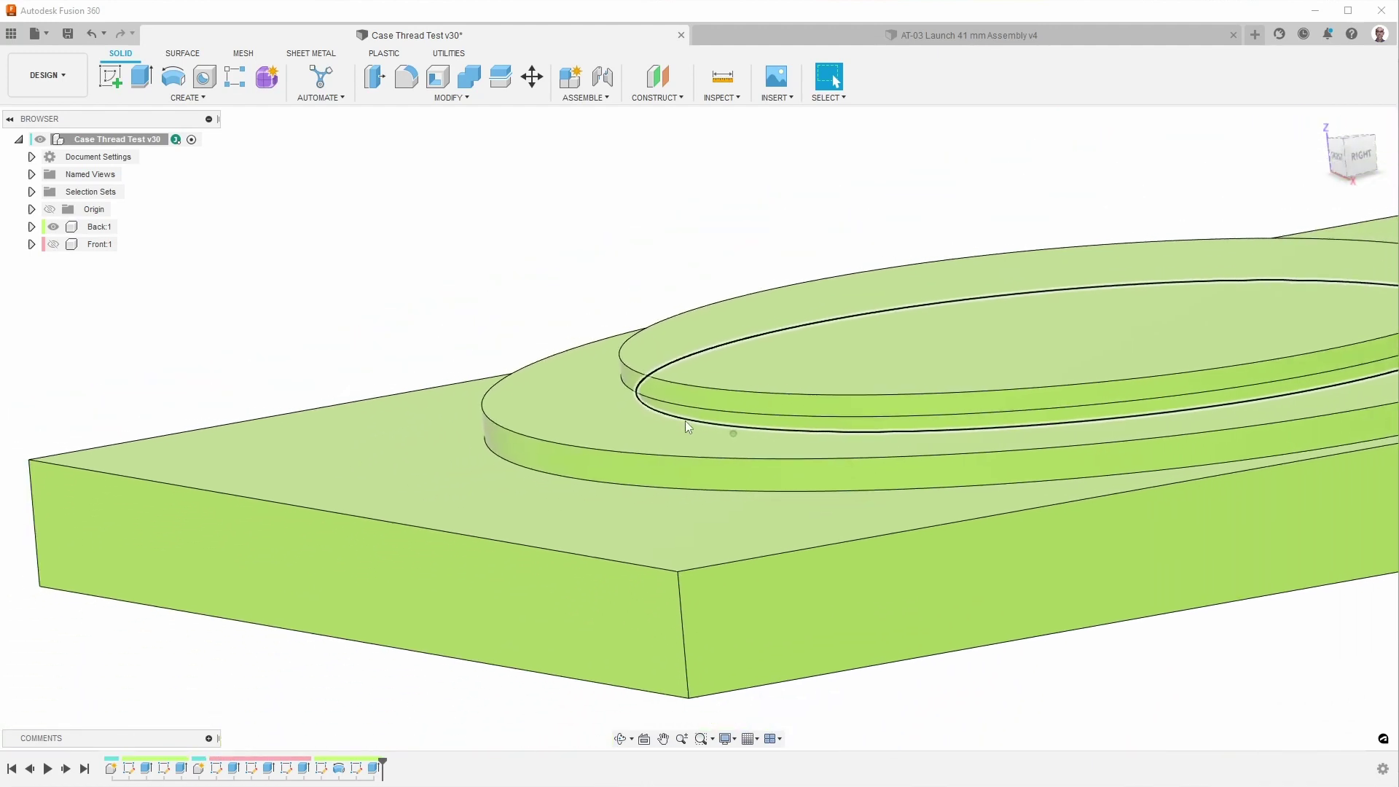
Step: Measure the green plate's ring edges and top face to check the ring clearances
click(680, 411)
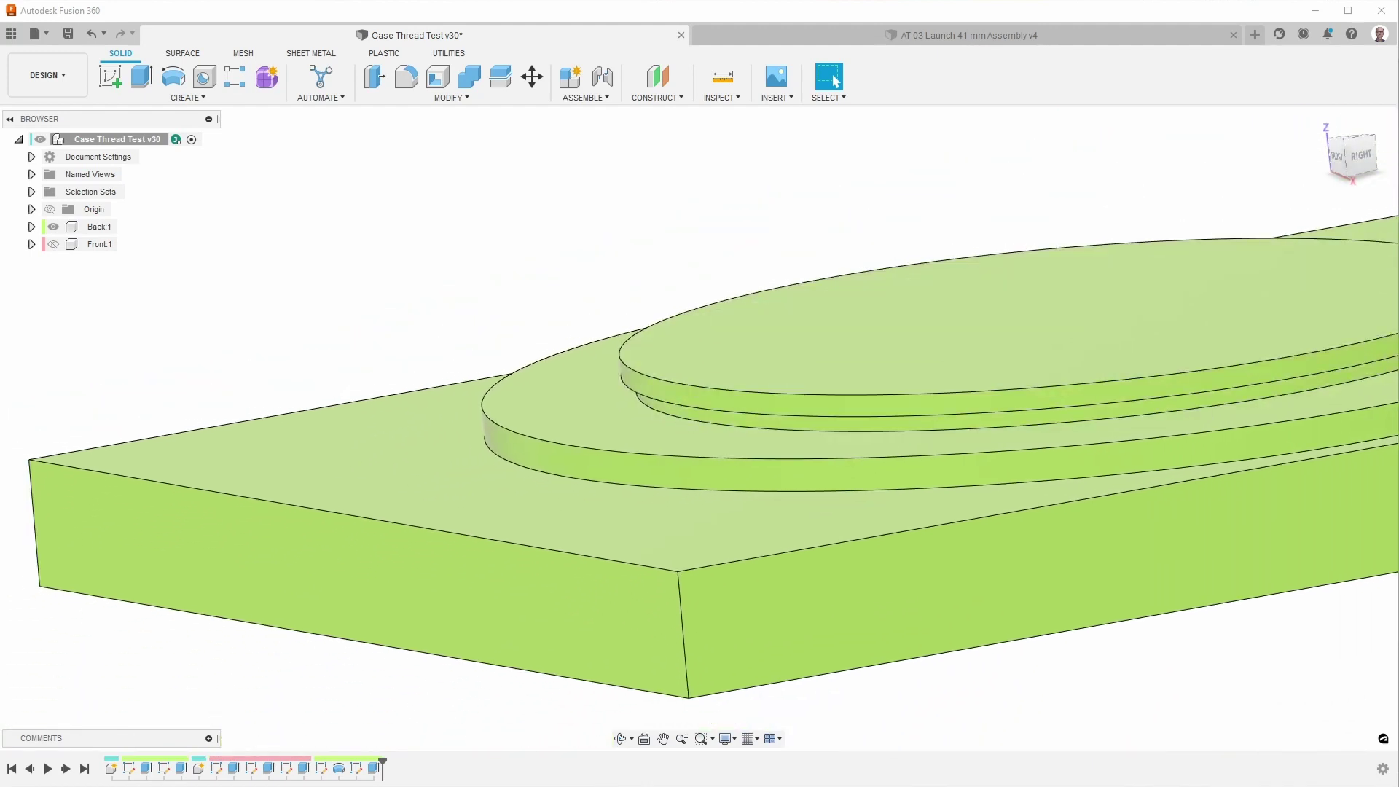
shift+click(617, 413)
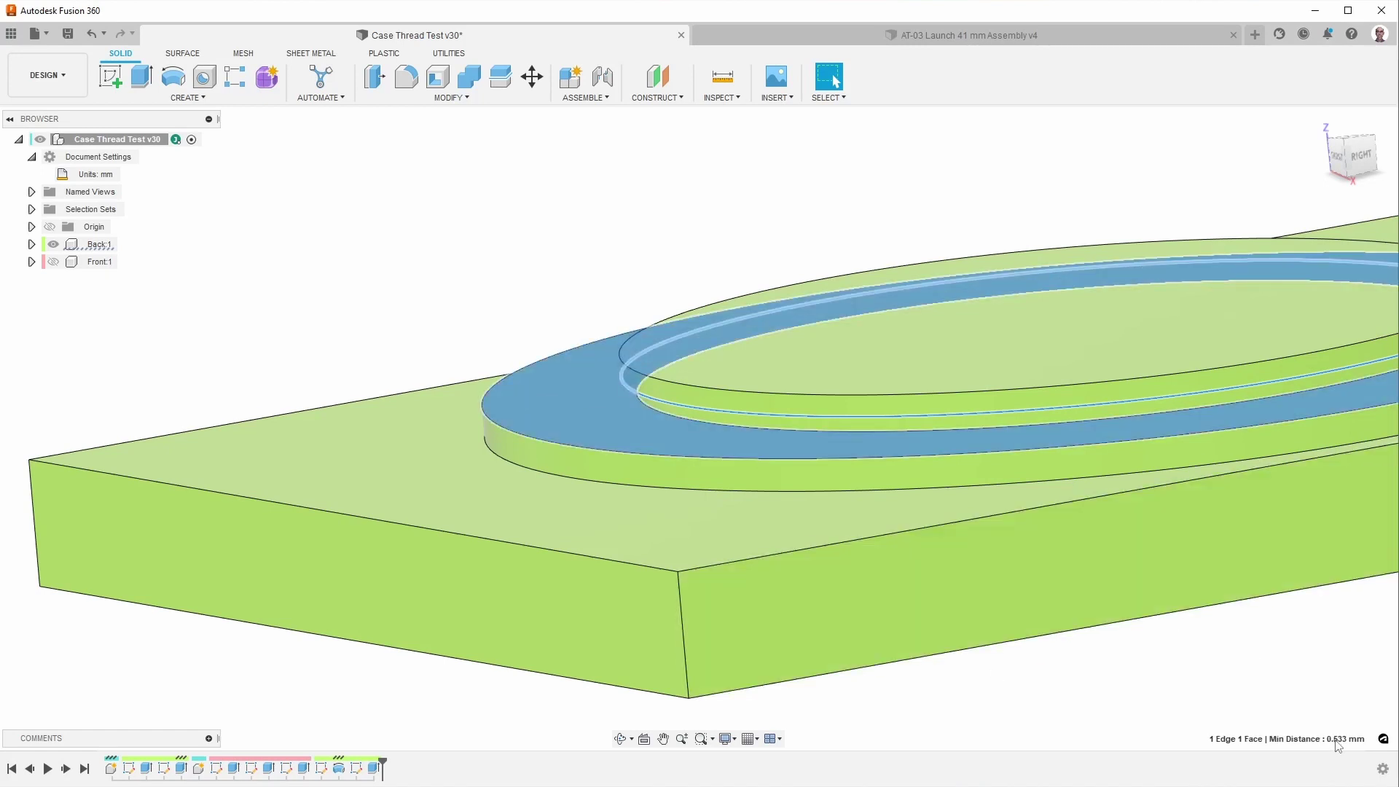
click(592, 224)
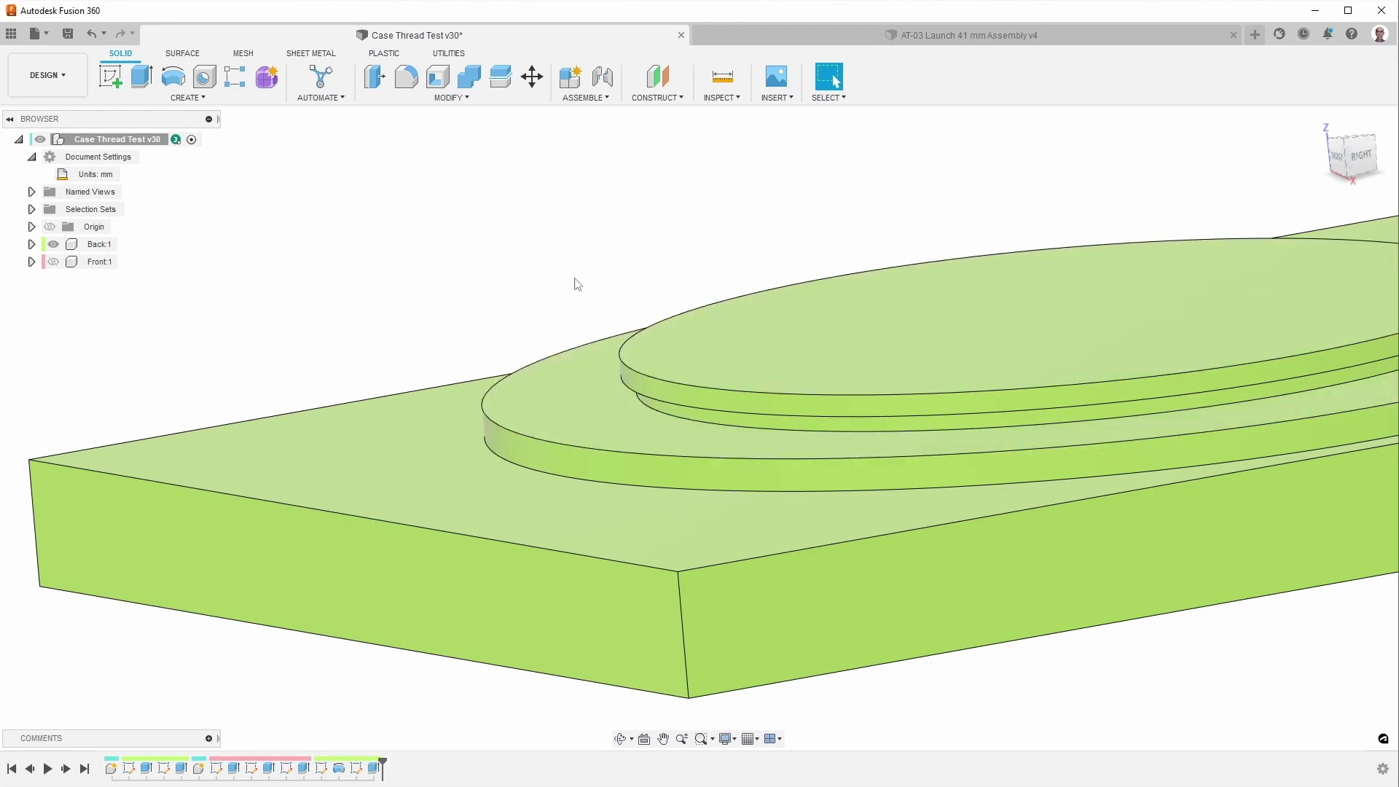
click(672, 392)
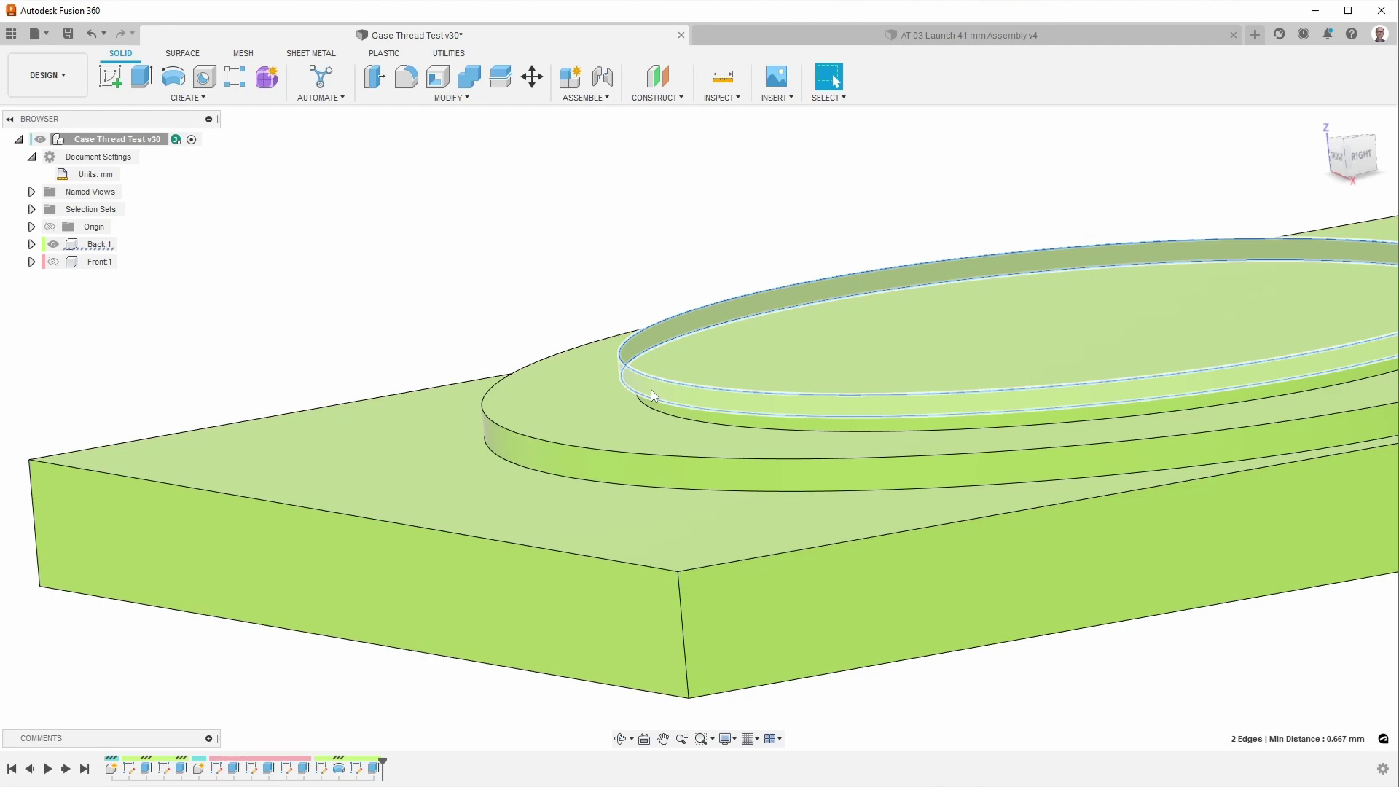
click(563, 280)
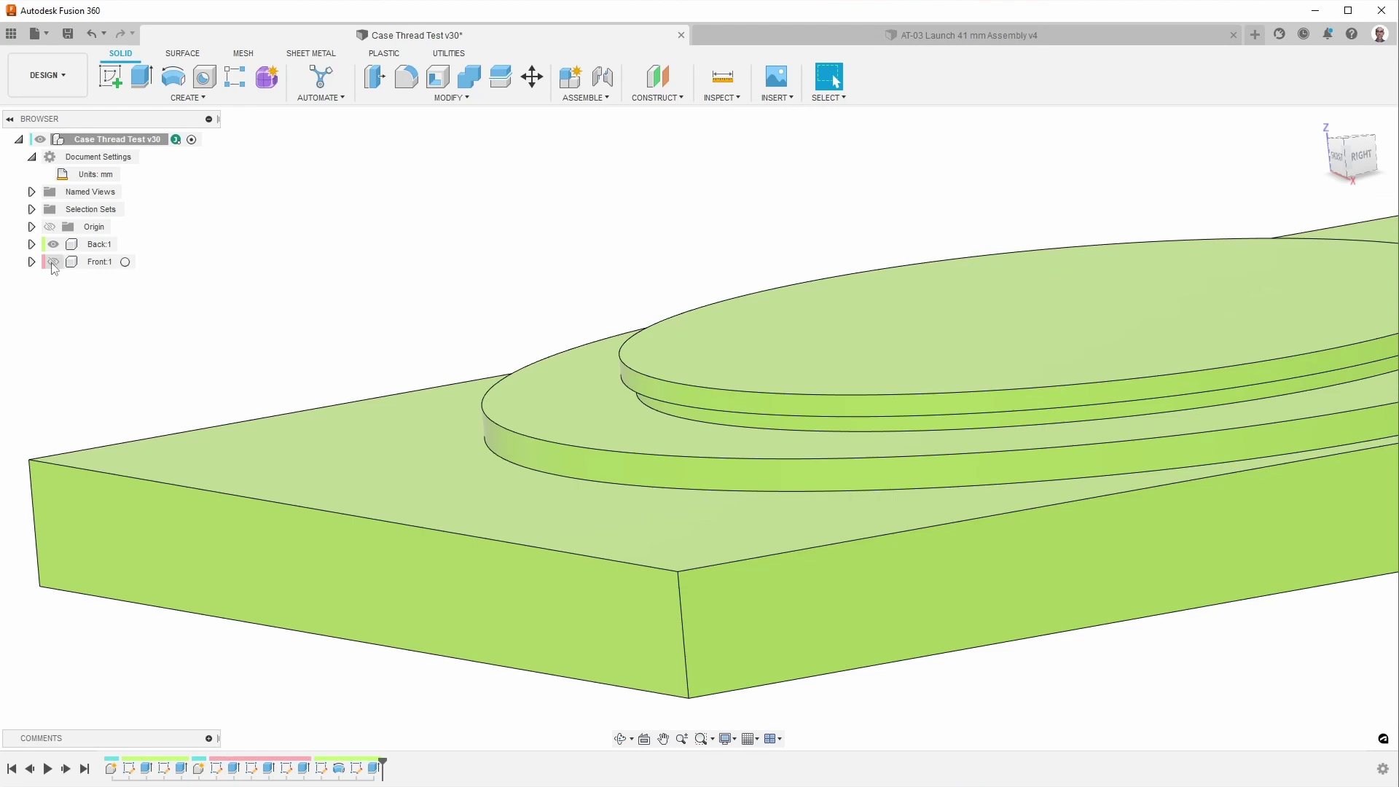
Step: Show the front plate, hide the back plate, and view the front plate's threaded hole
click(54, 261)
click(53, 245)
shift+middle_drag(516, 404, 386, 375)
scroll(660, 580, down, 5)
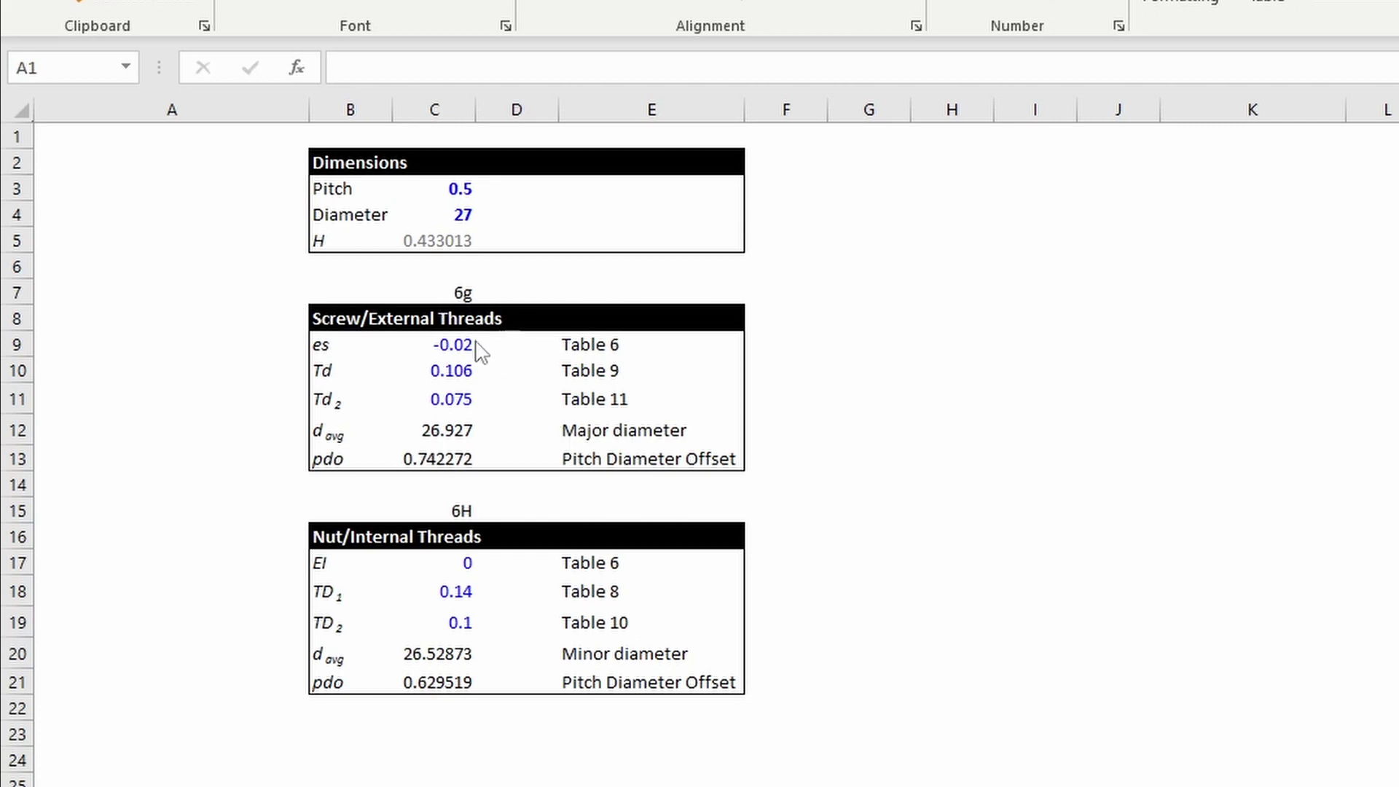
click(441, 349)
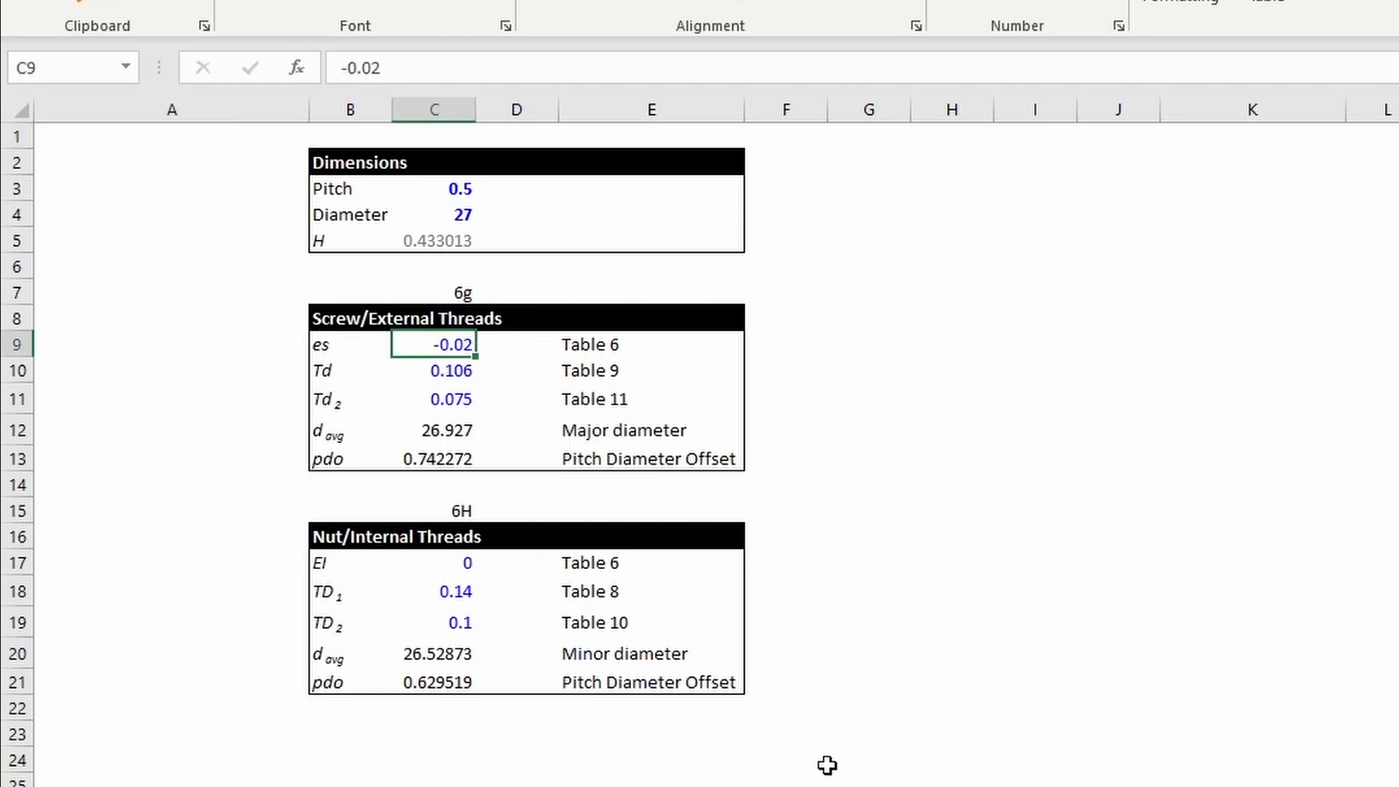
key(Right)
key(Right)
key(Left)
key(Left)
key(Down)
key(Down)
key(Down)
key(Down)
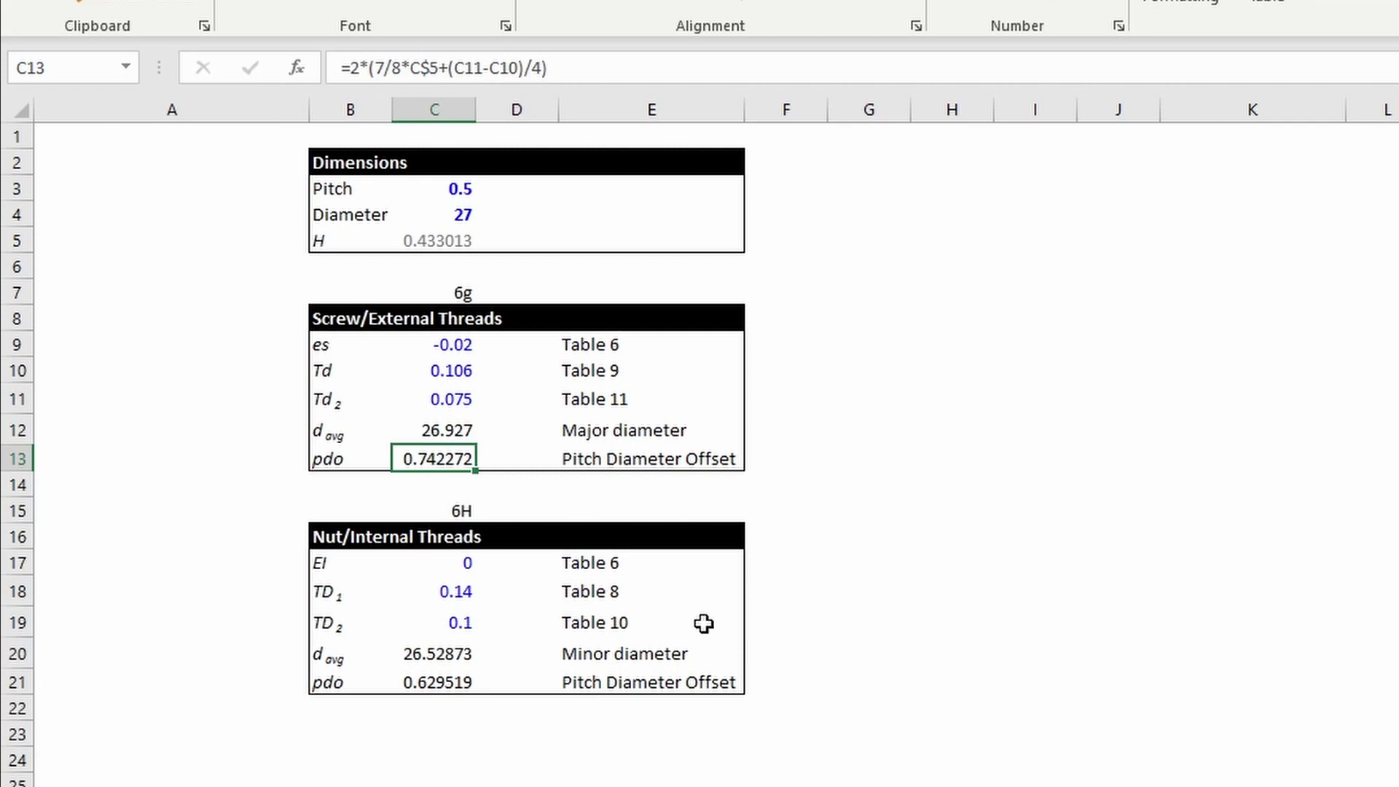
click(449, 433)
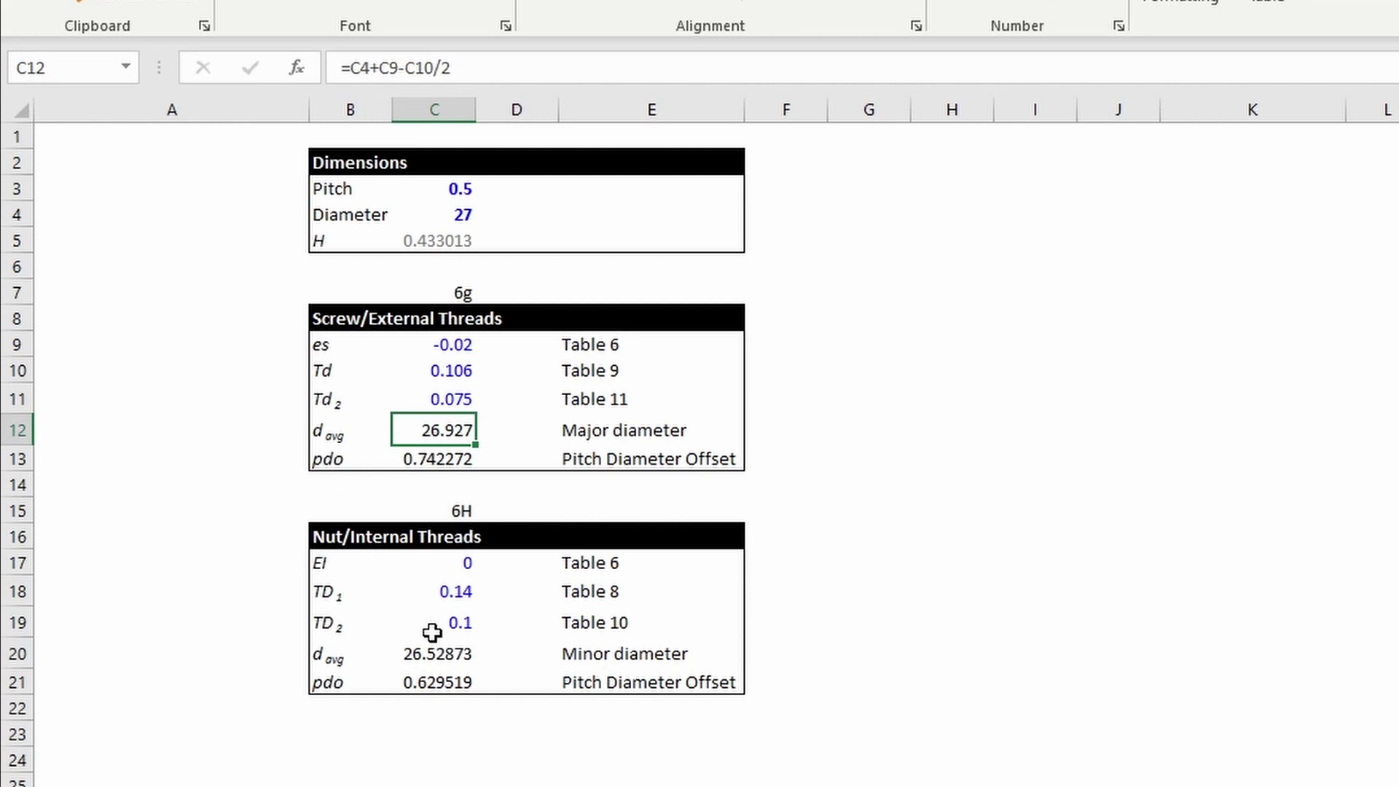
click(430, 656)
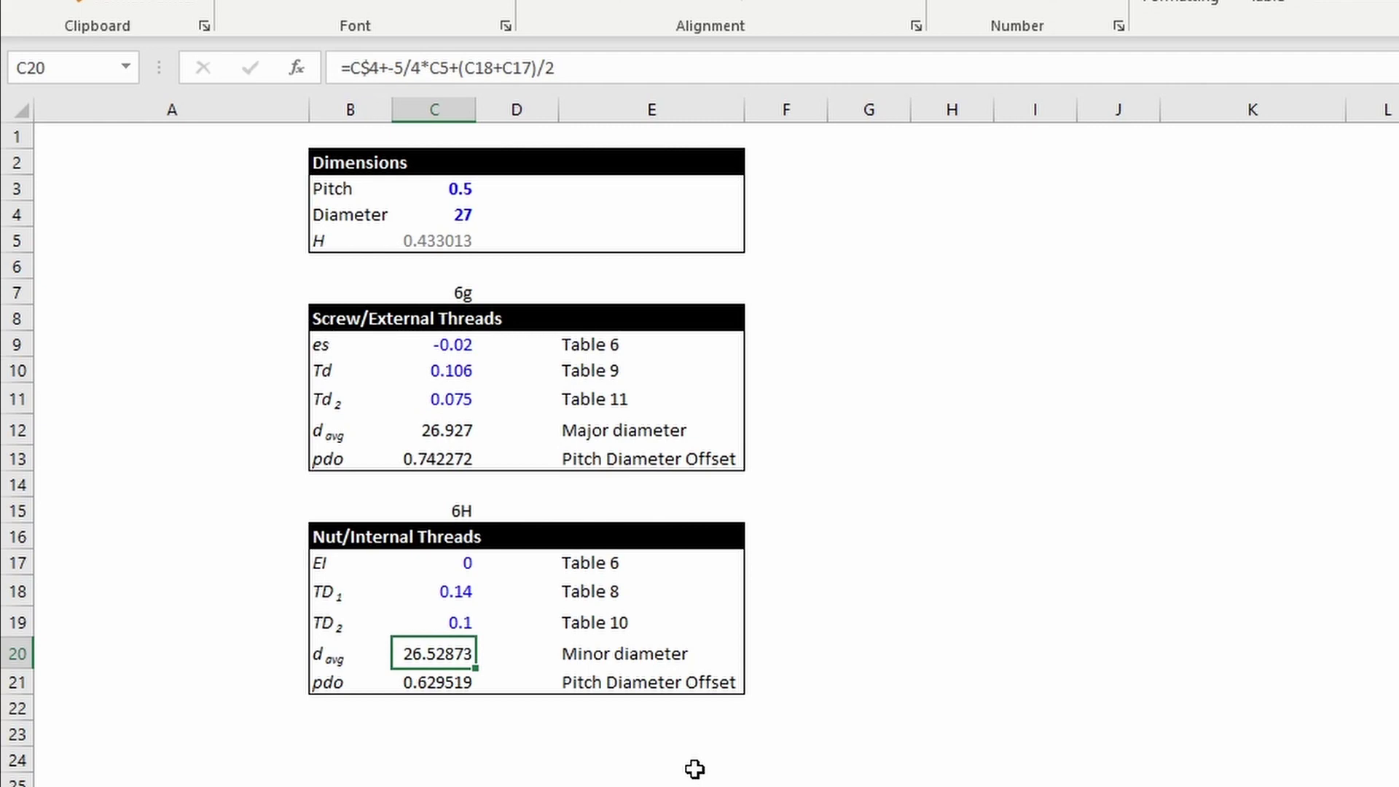
click(426, 431)
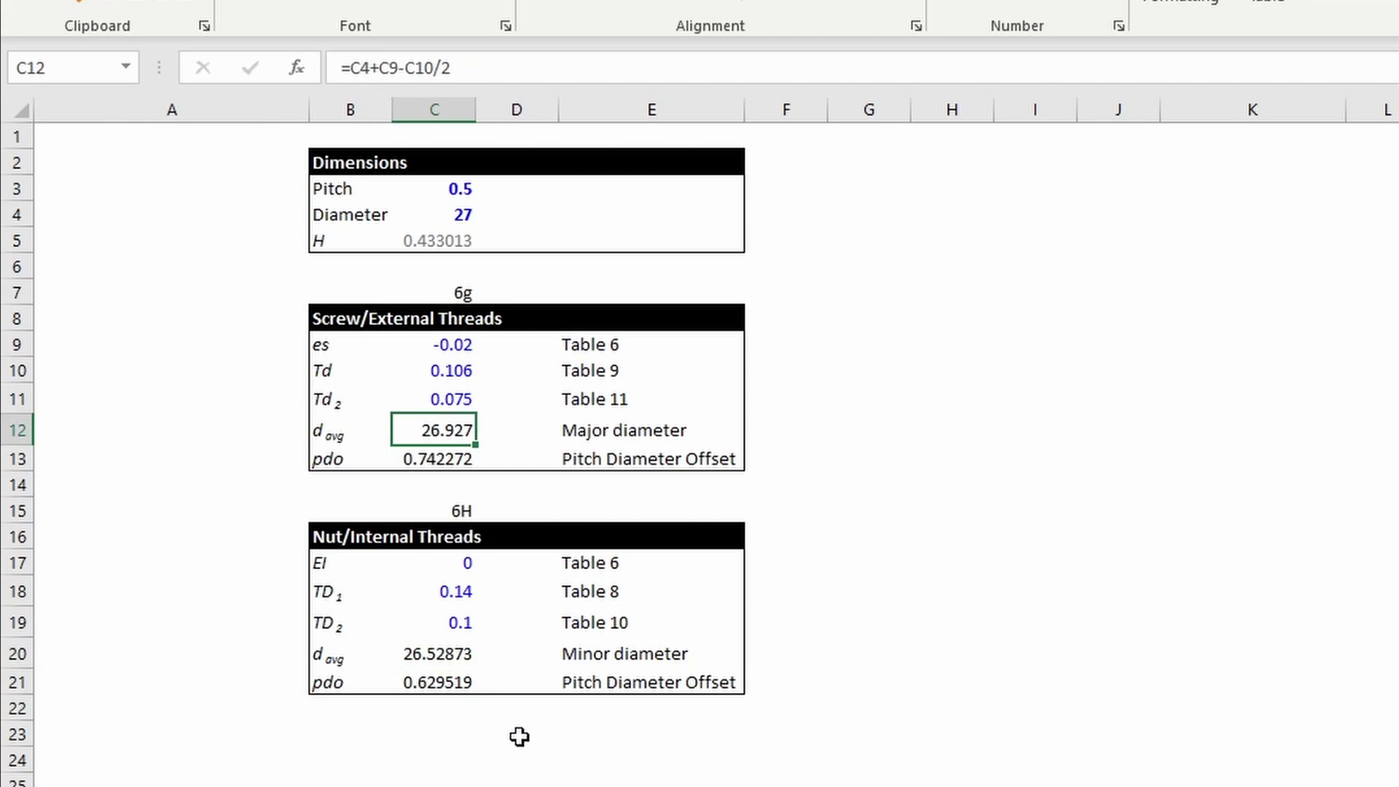
click(439, 457)
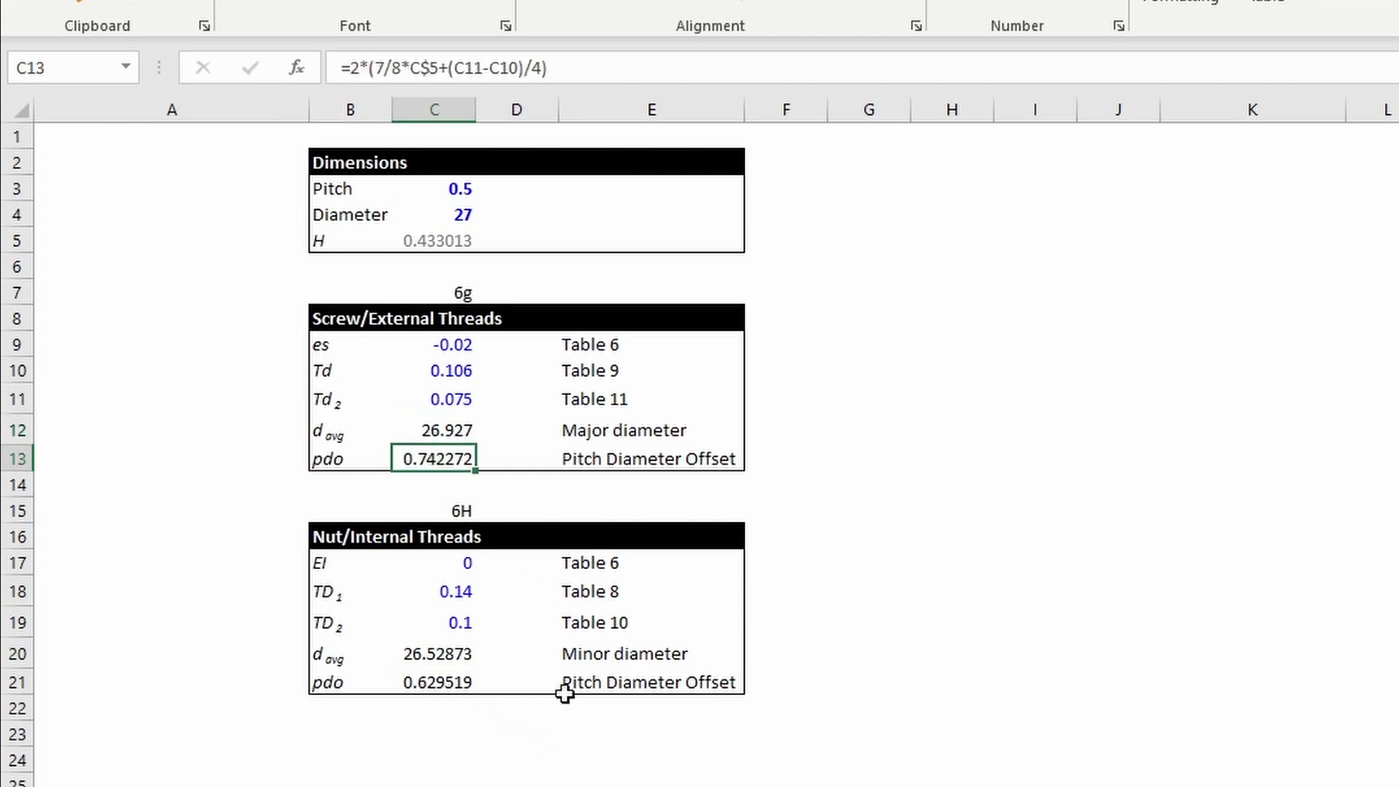
click(444, 684)
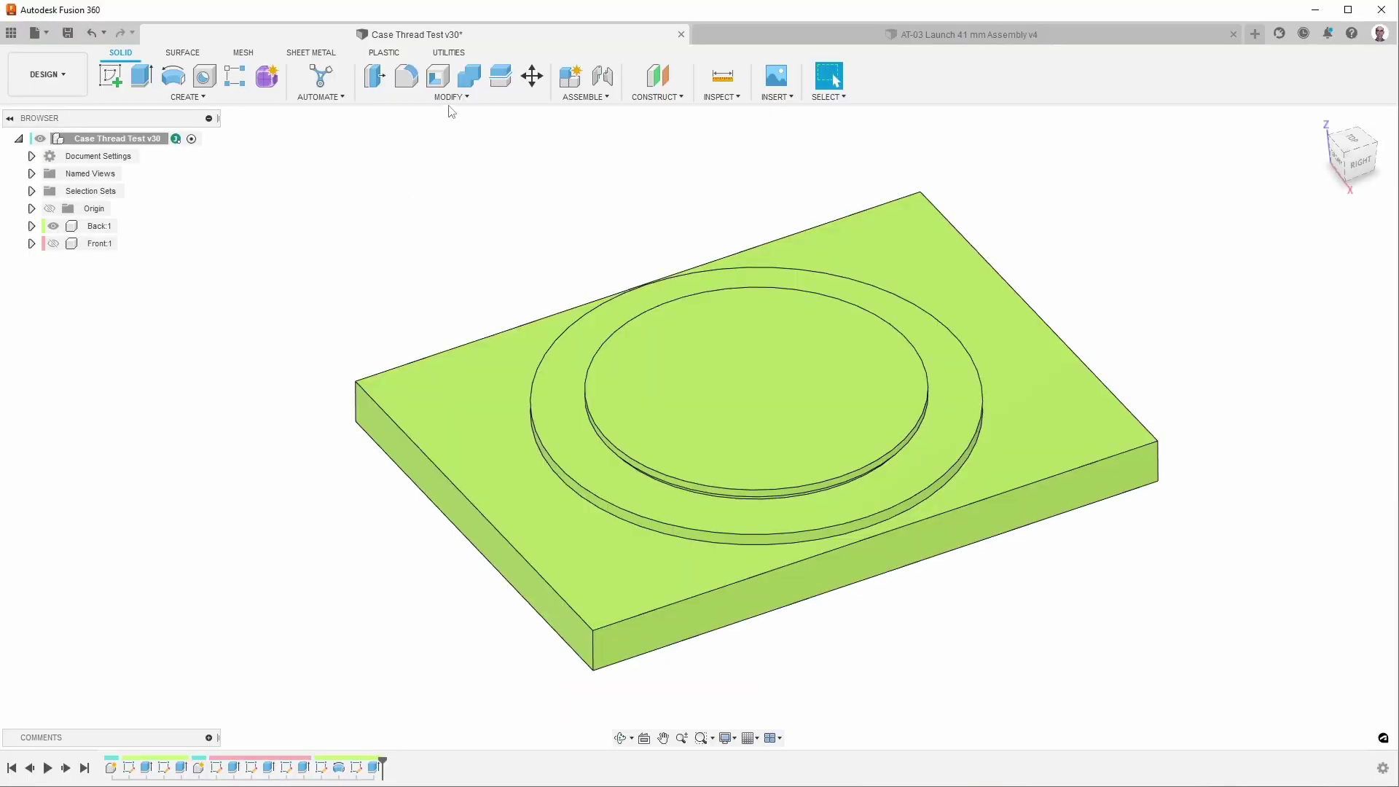
Step: Review the Case Thread Test user parameters in Change Parameters and close the table
click(449, 99)
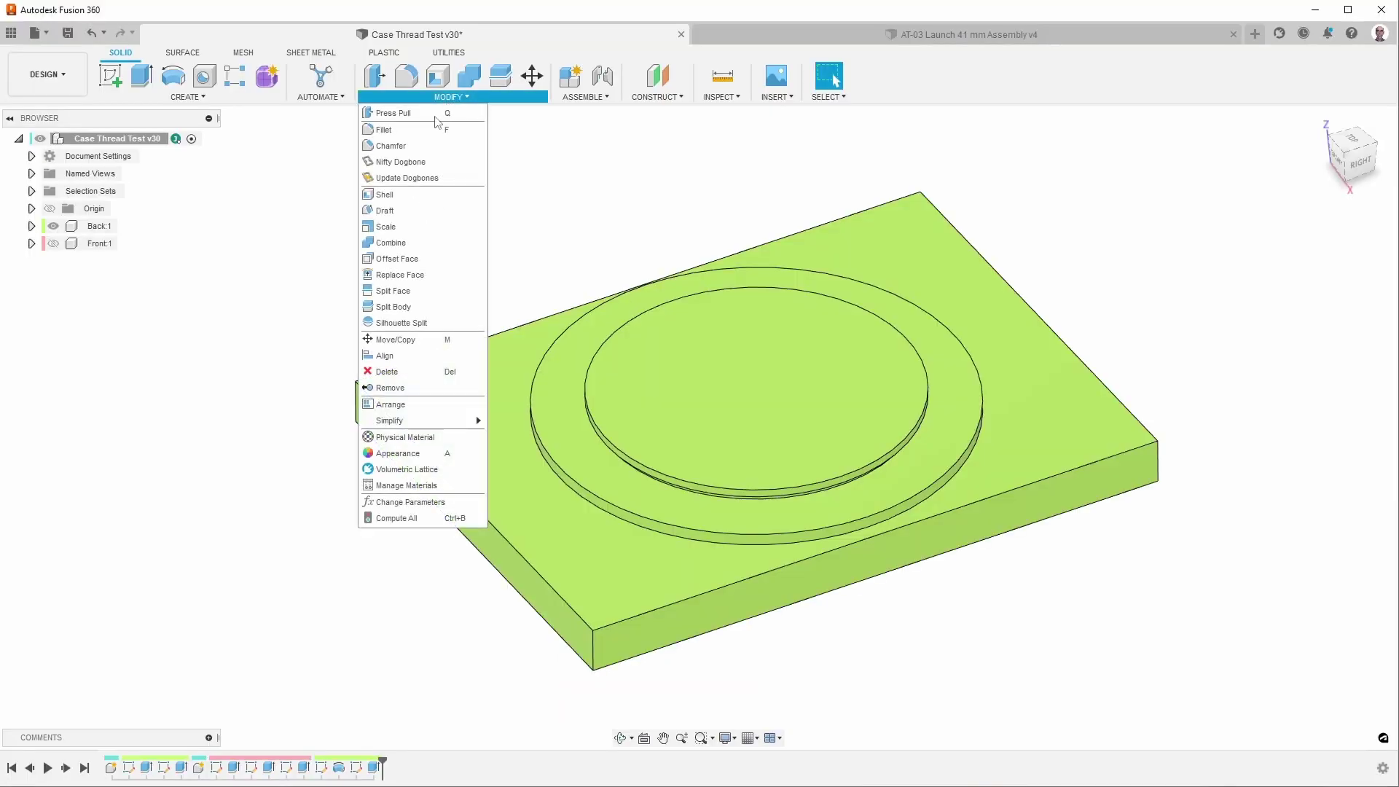
click(411, 504)
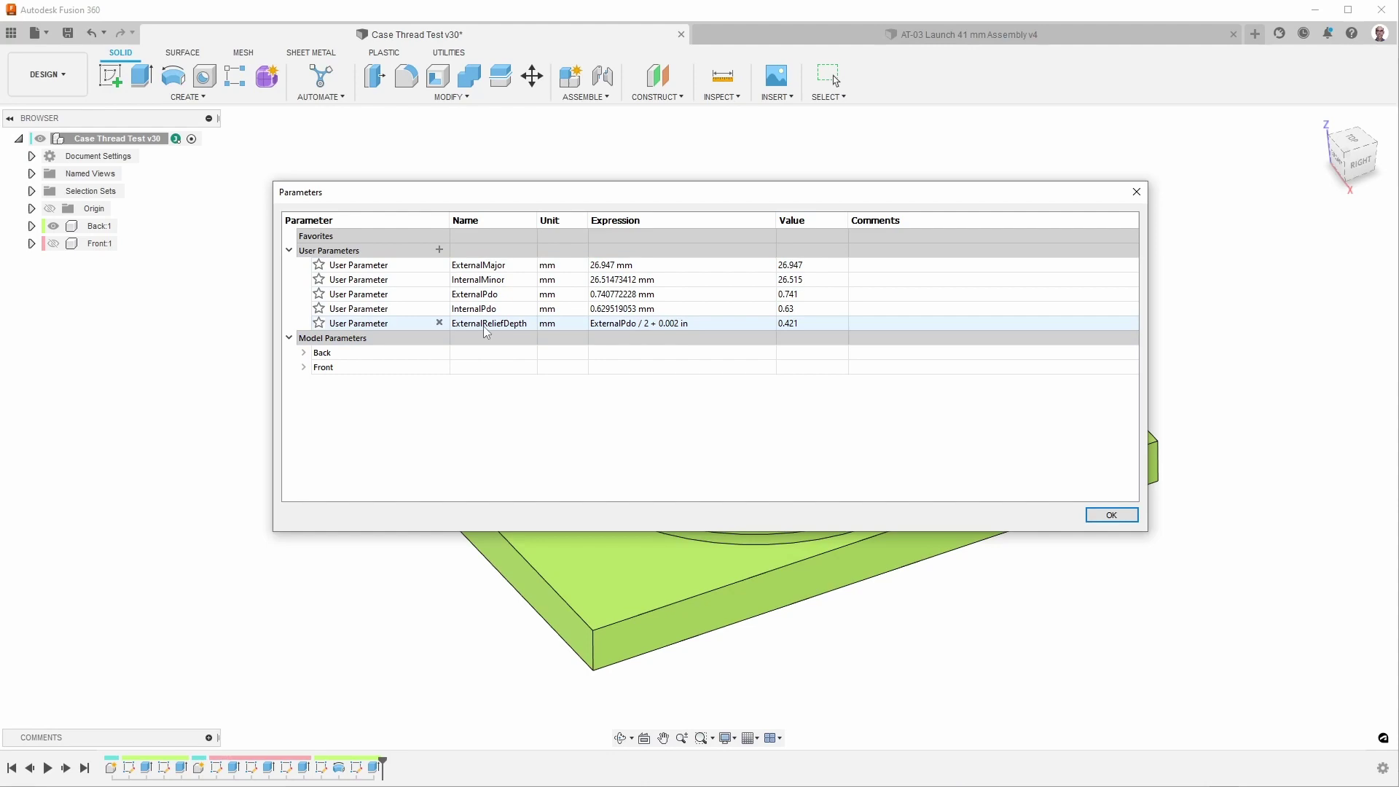
click(1111, 515)
Step: Select the inner thread face from a low angle and reopen the parameter table
shift+middle_drag(665, 510, 446, 127)
click(658, 353)
click(449, 97)
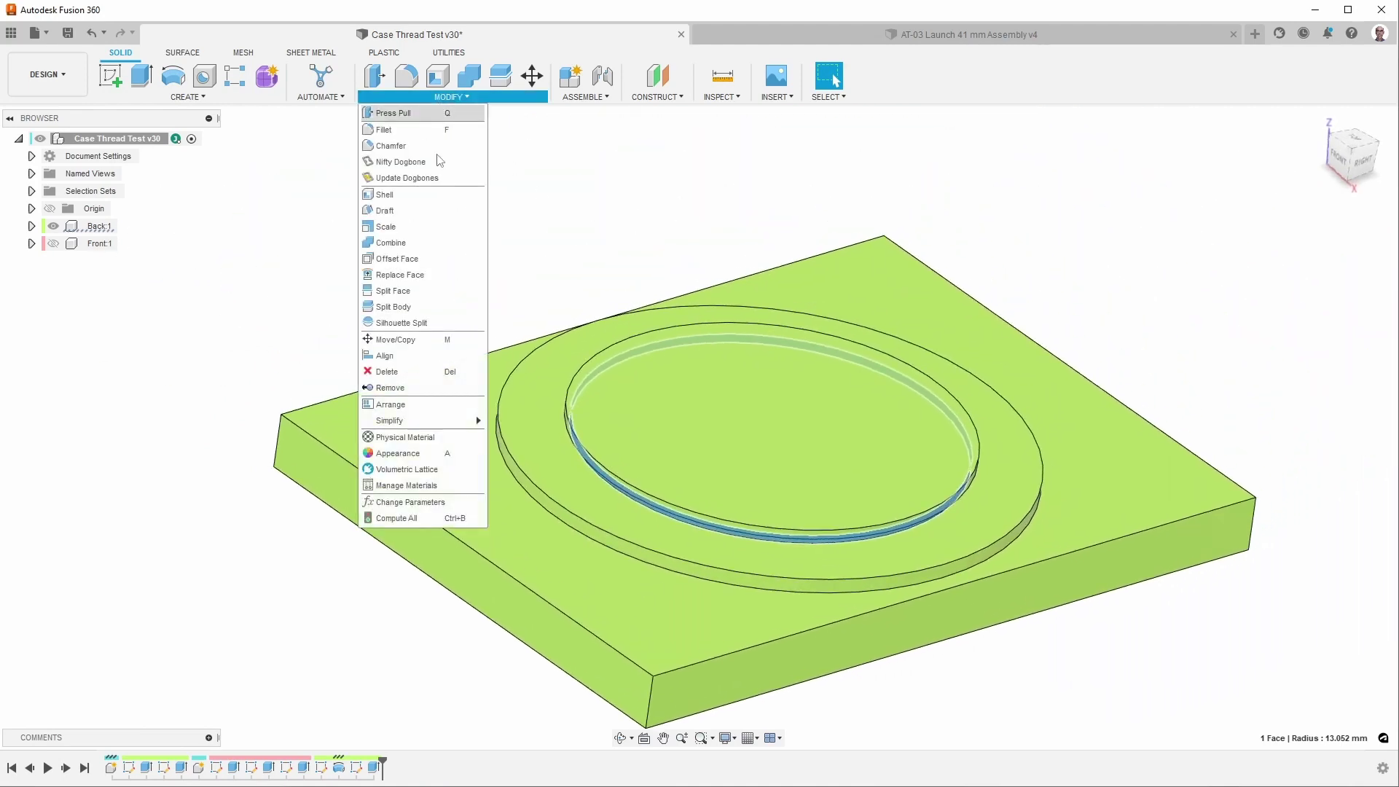
click(428, 502)
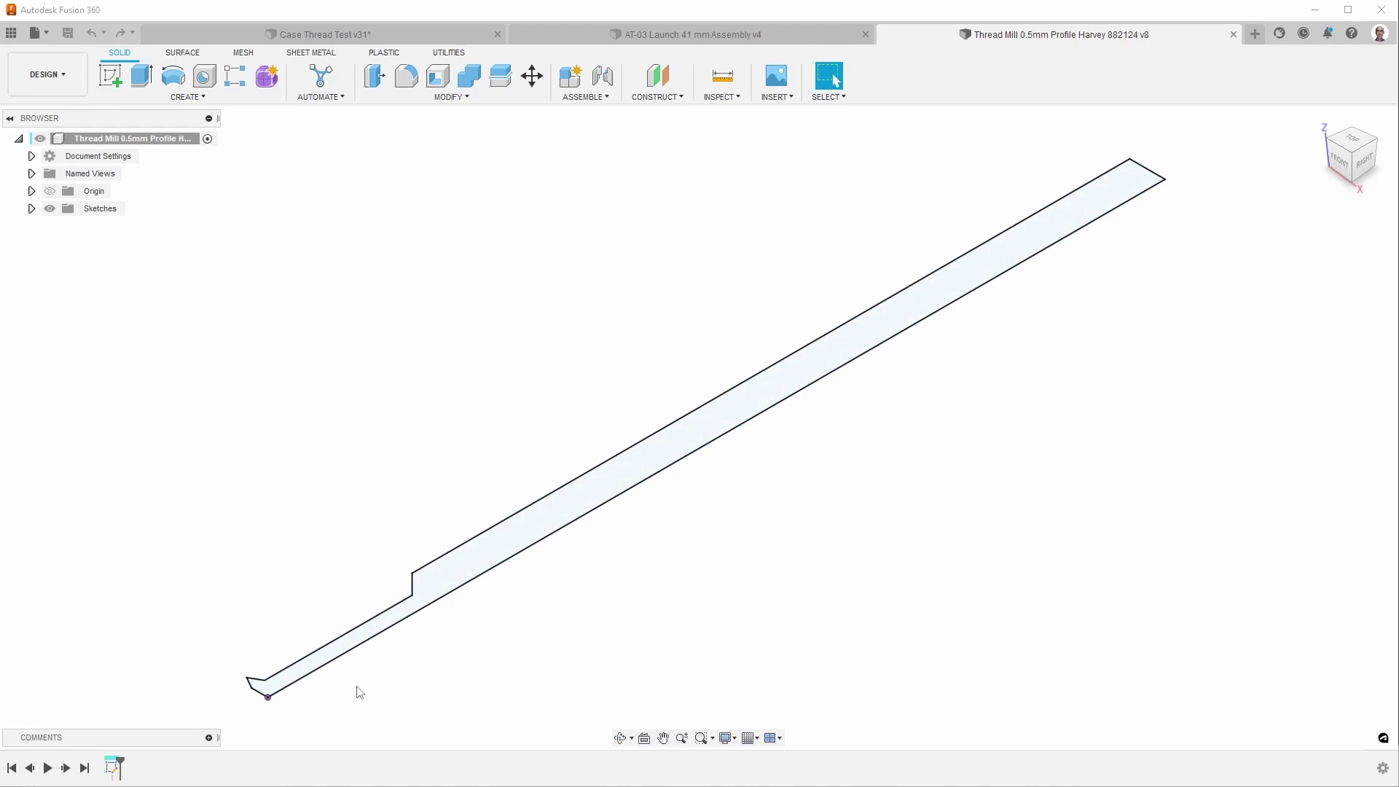
Step: Edit the thread mill profile sketch and finish the sketch
right_click(113, 767)
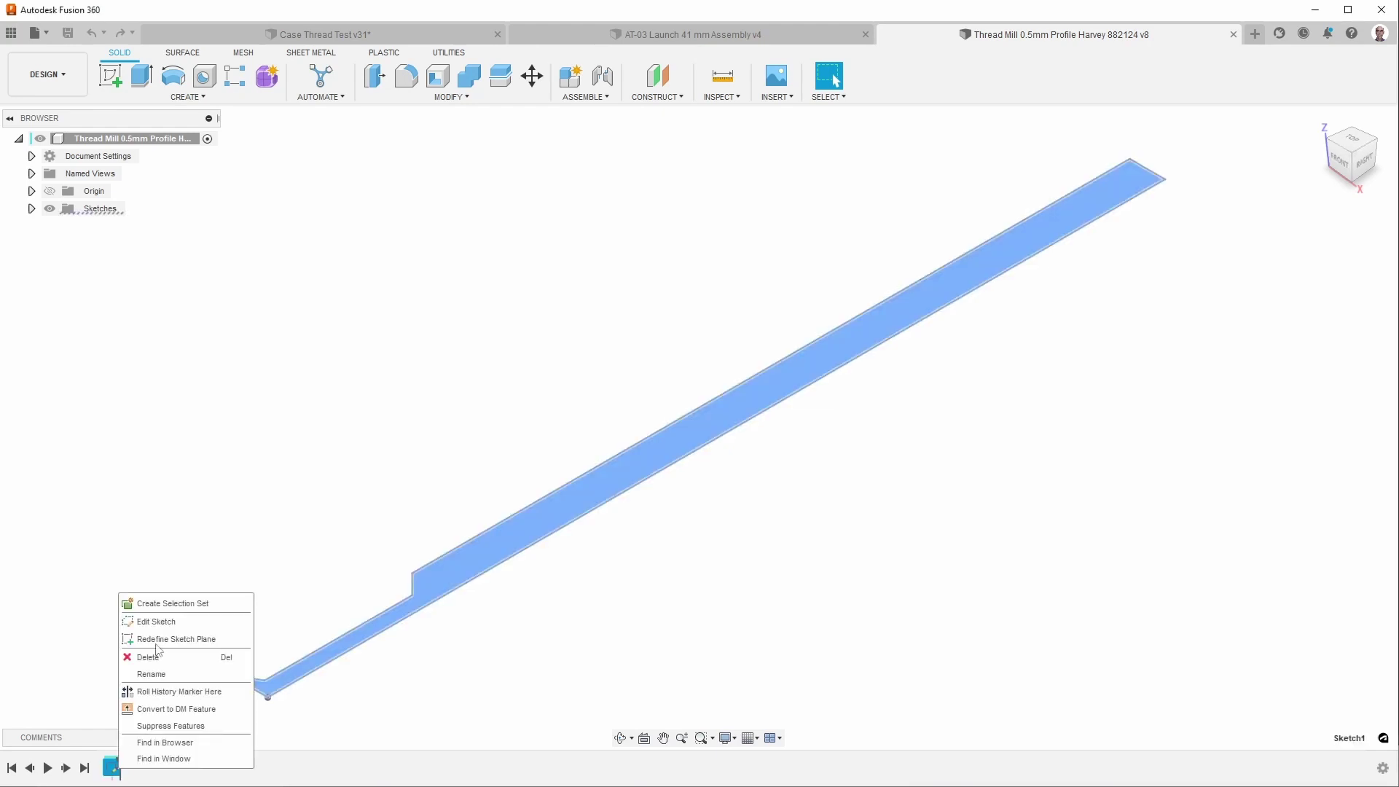
click(155, 621)
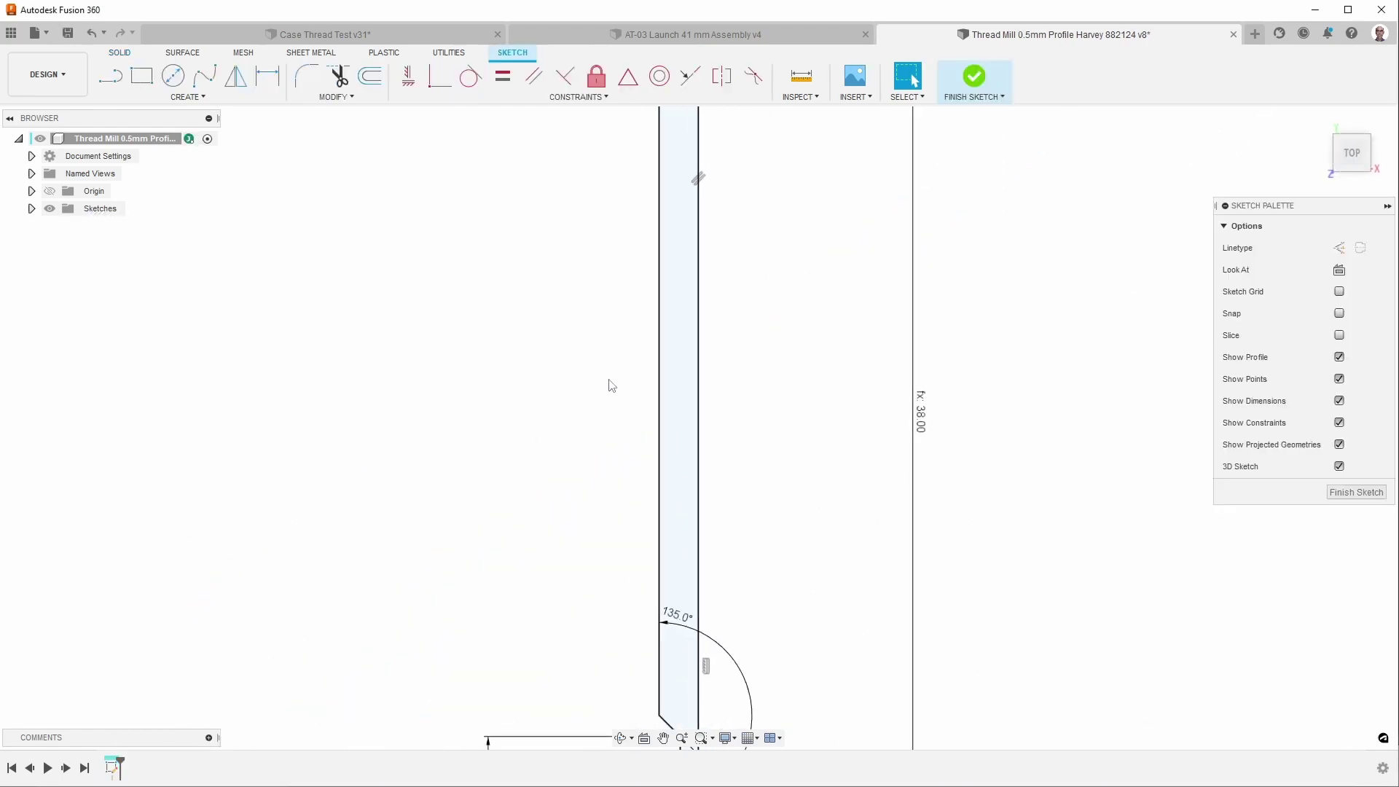
scroll(638, 634, up, 4)
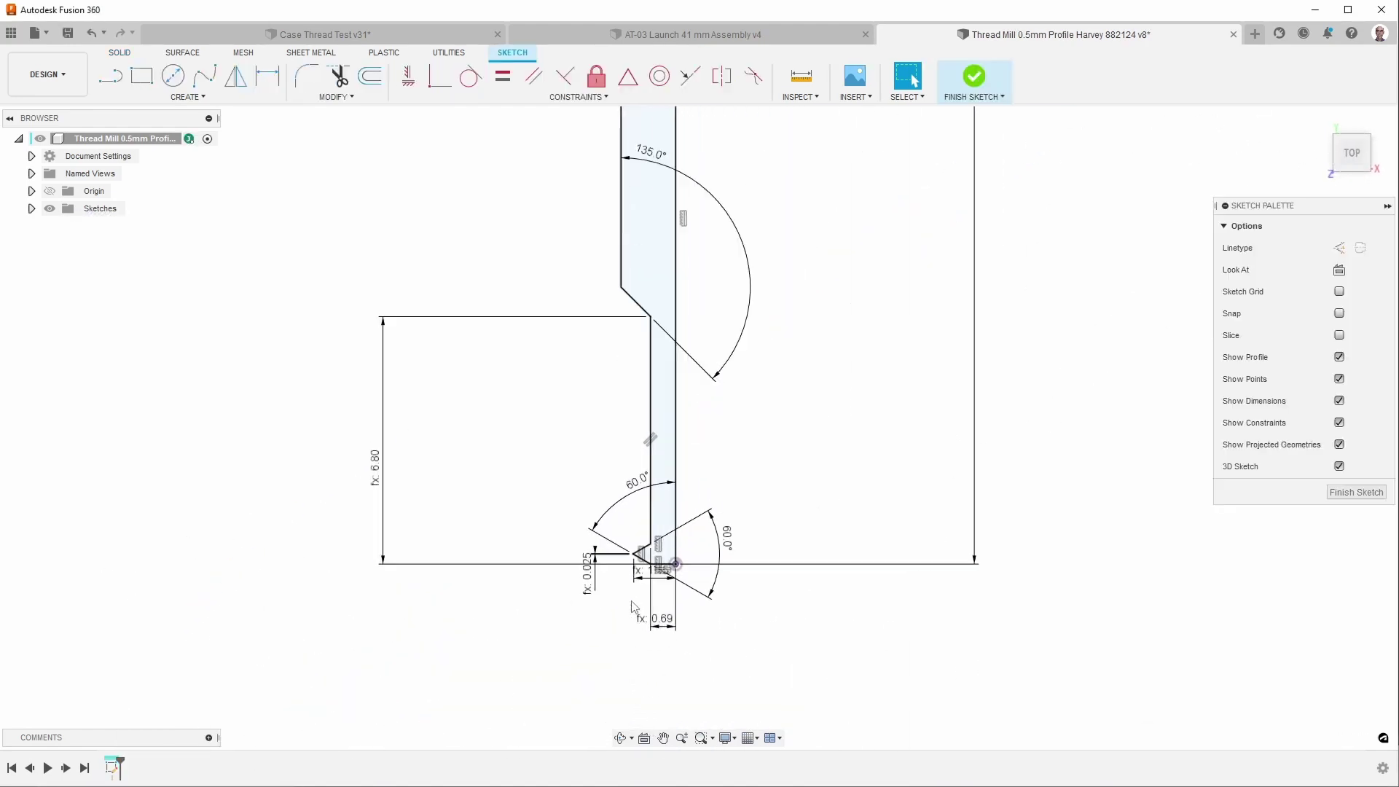
scroll(633, 607, up, 2)
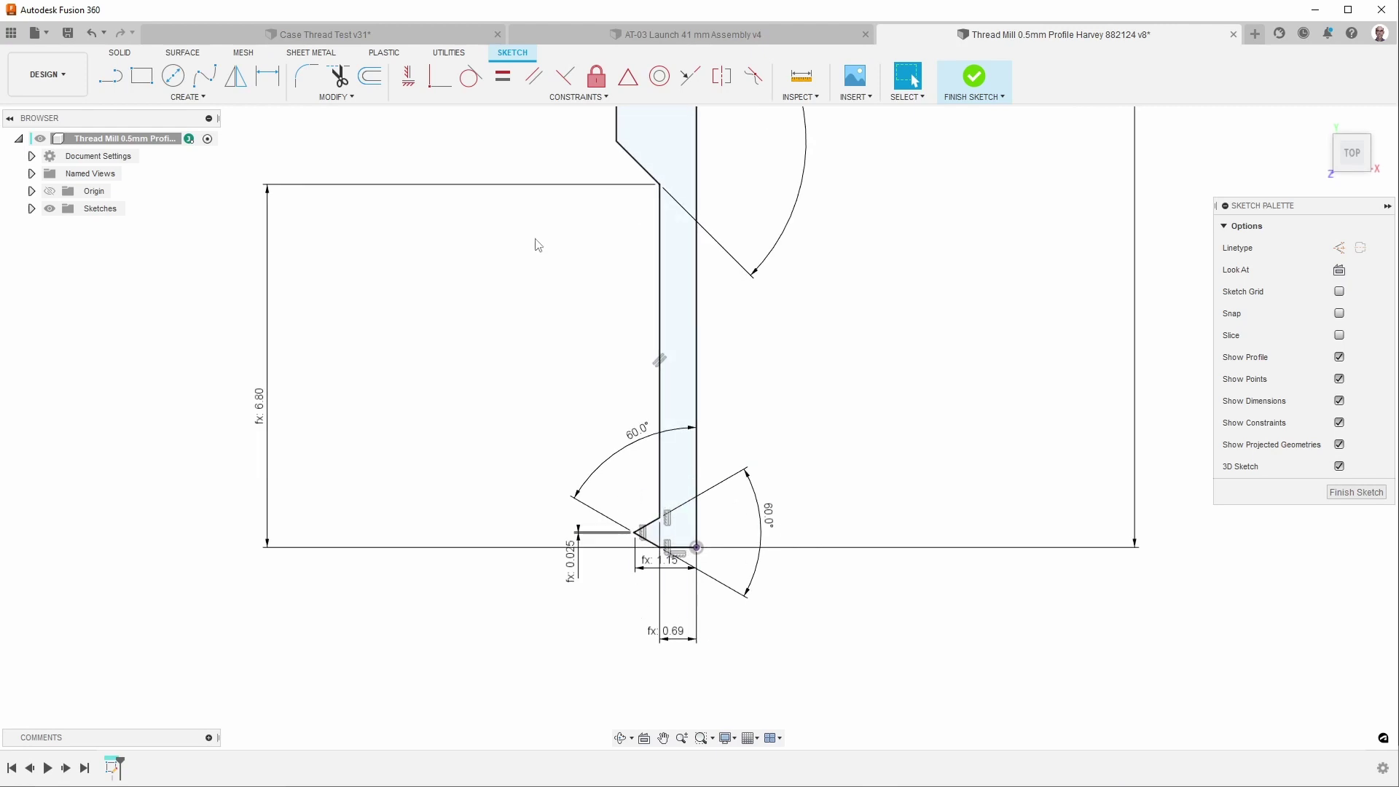
click(1357, 492)
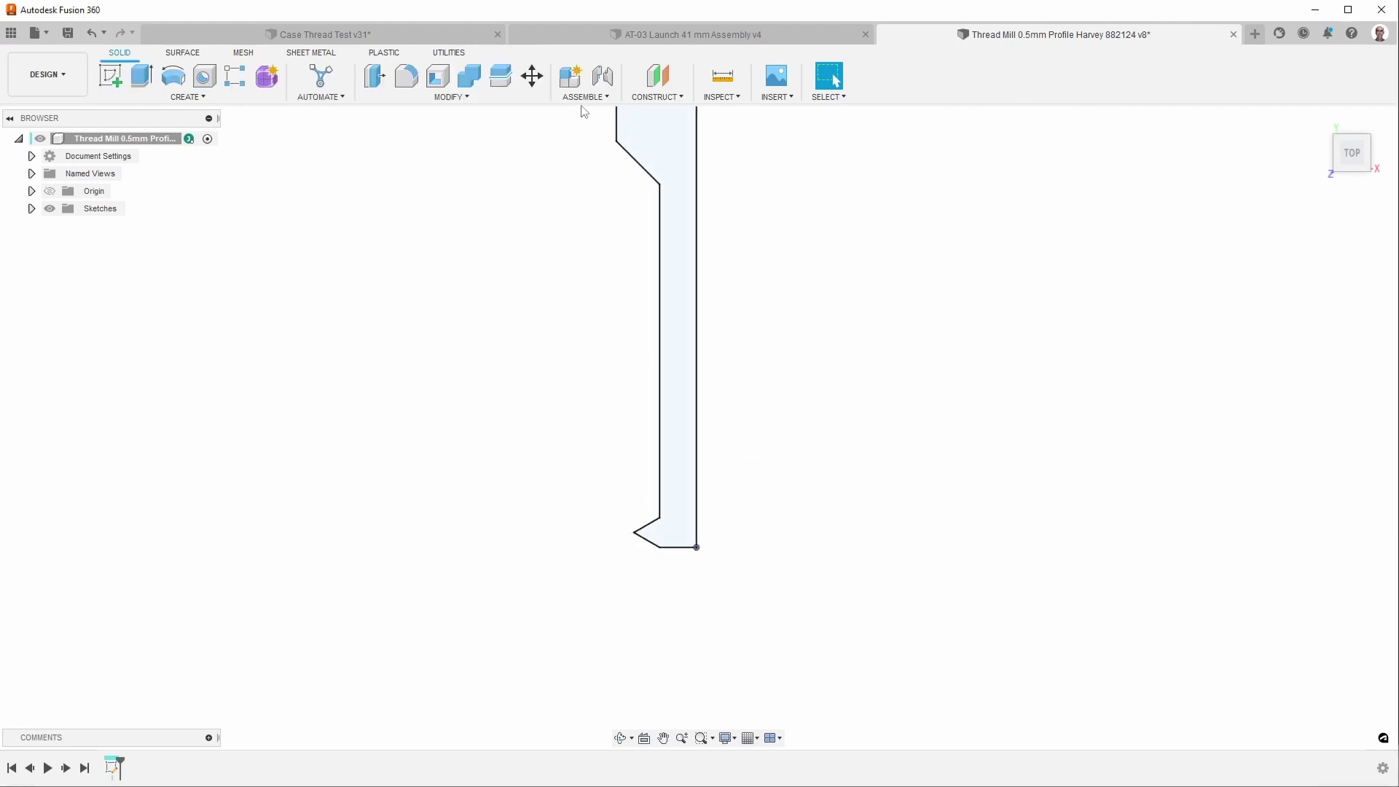
Step: Confirm the tool model's parameters, orbit the profile into 3D, and bring up the workspace list
click(463, 97)
click(431, 503)
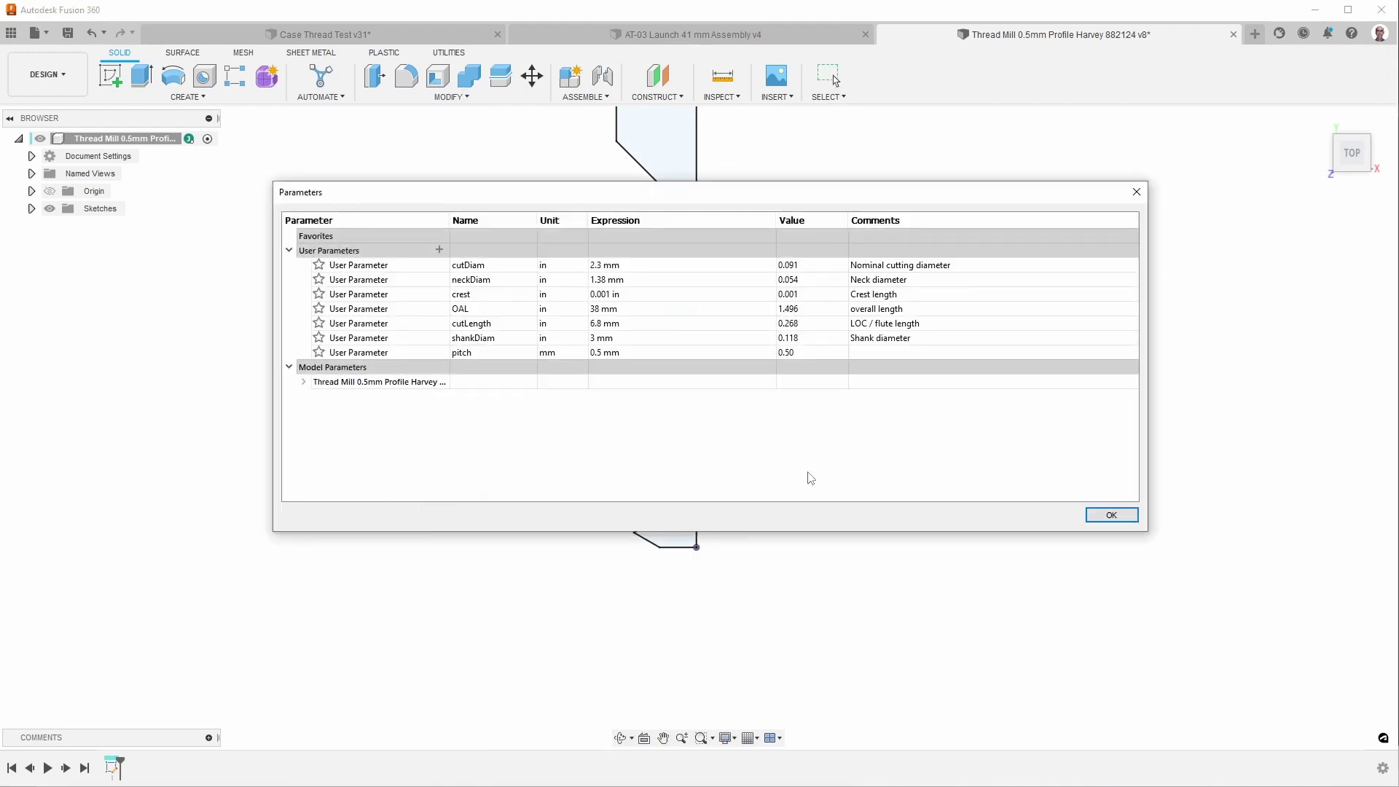
click(1126, 520)
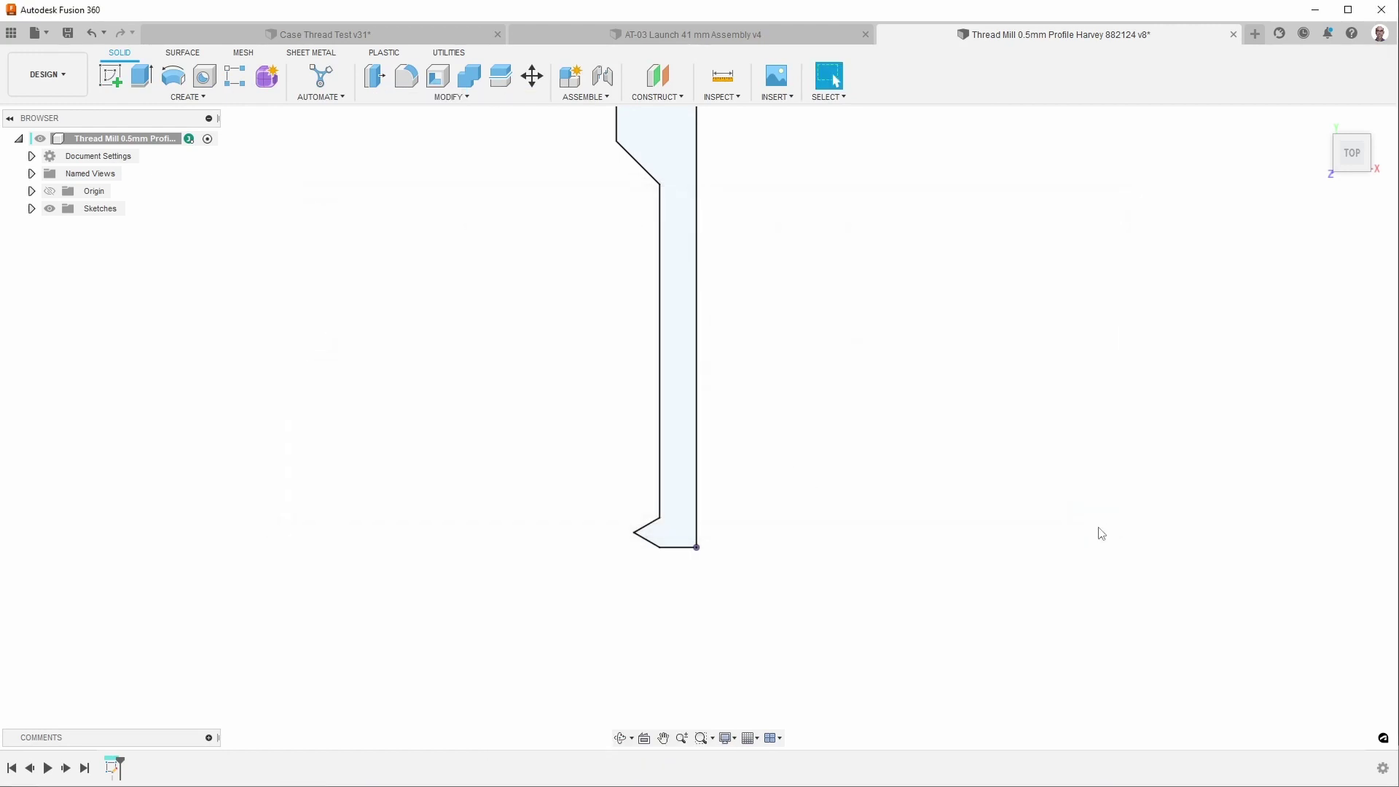
shift+middle_drag(575, 721, 780, 328)
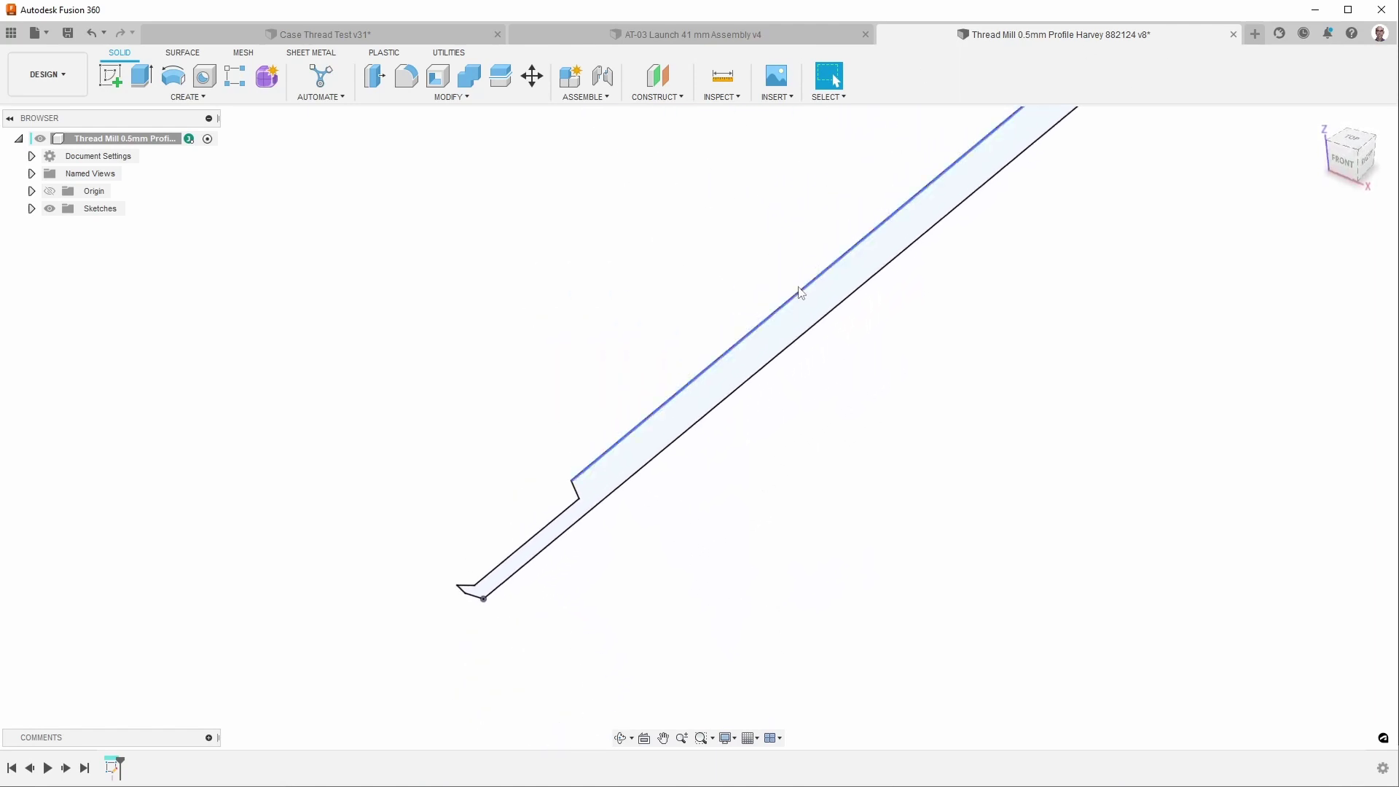
scroll(789, 169, down, 2)
click(47, 75)
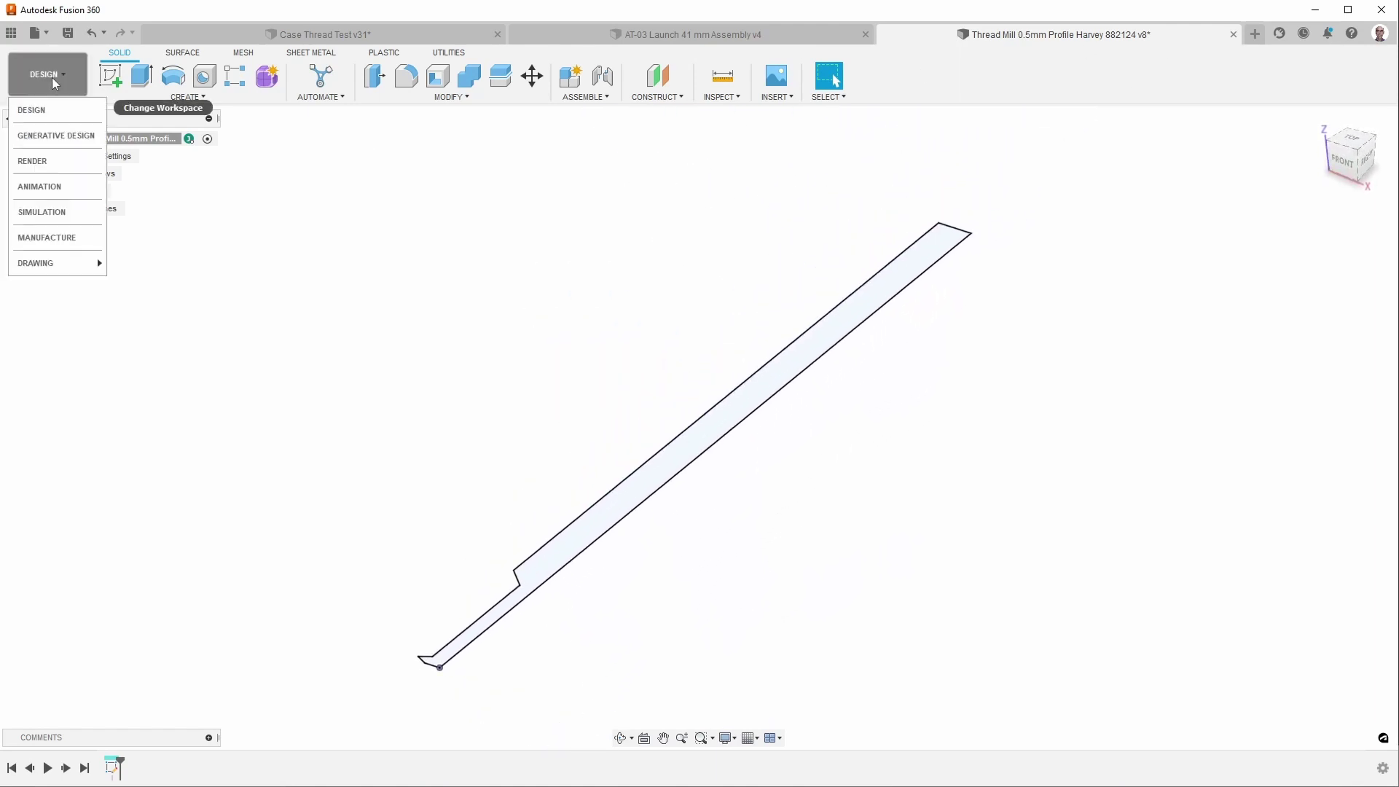
Step: In Manufacture, create a Form Mill tool from the profile sketch with the long line as tool axis
click(46, 236)
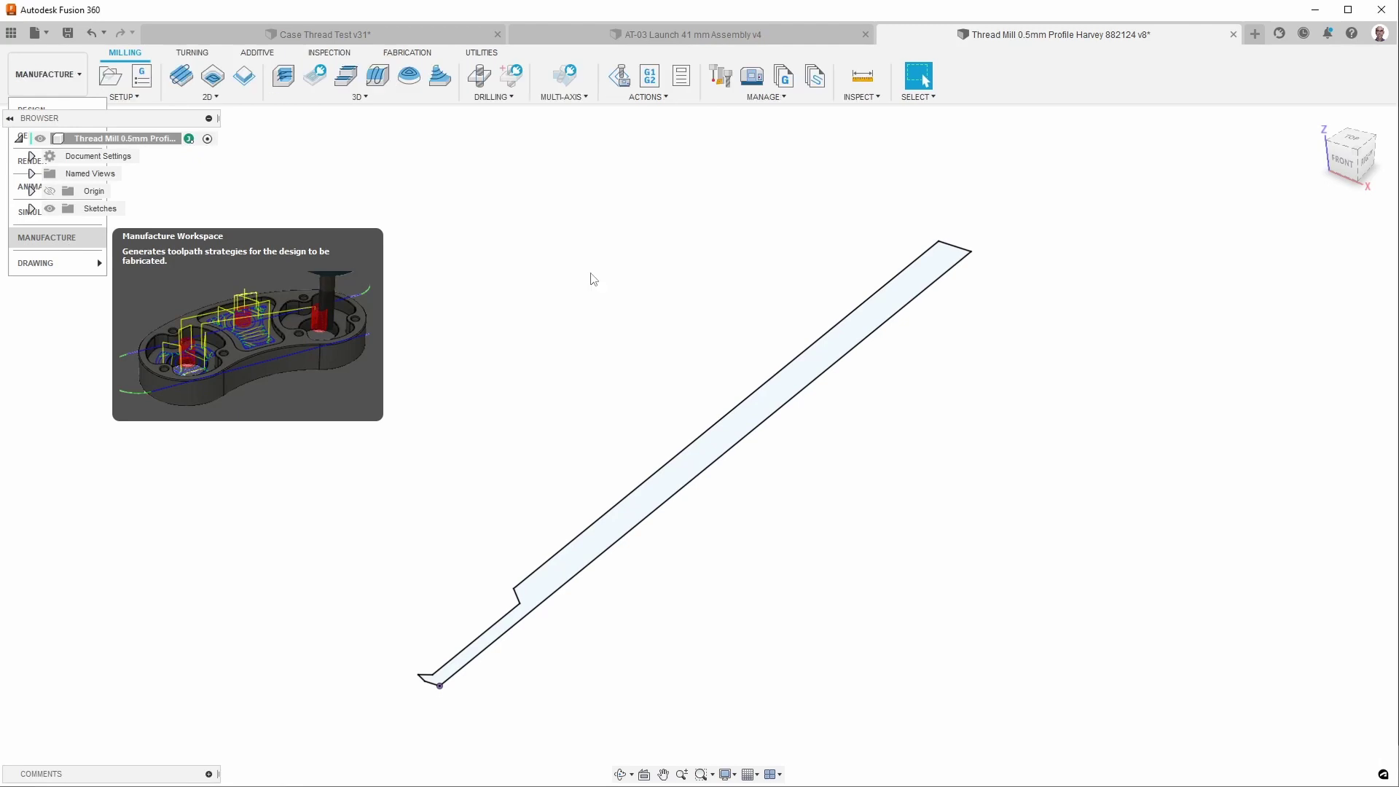
click(749, 102)
click(746, 115)
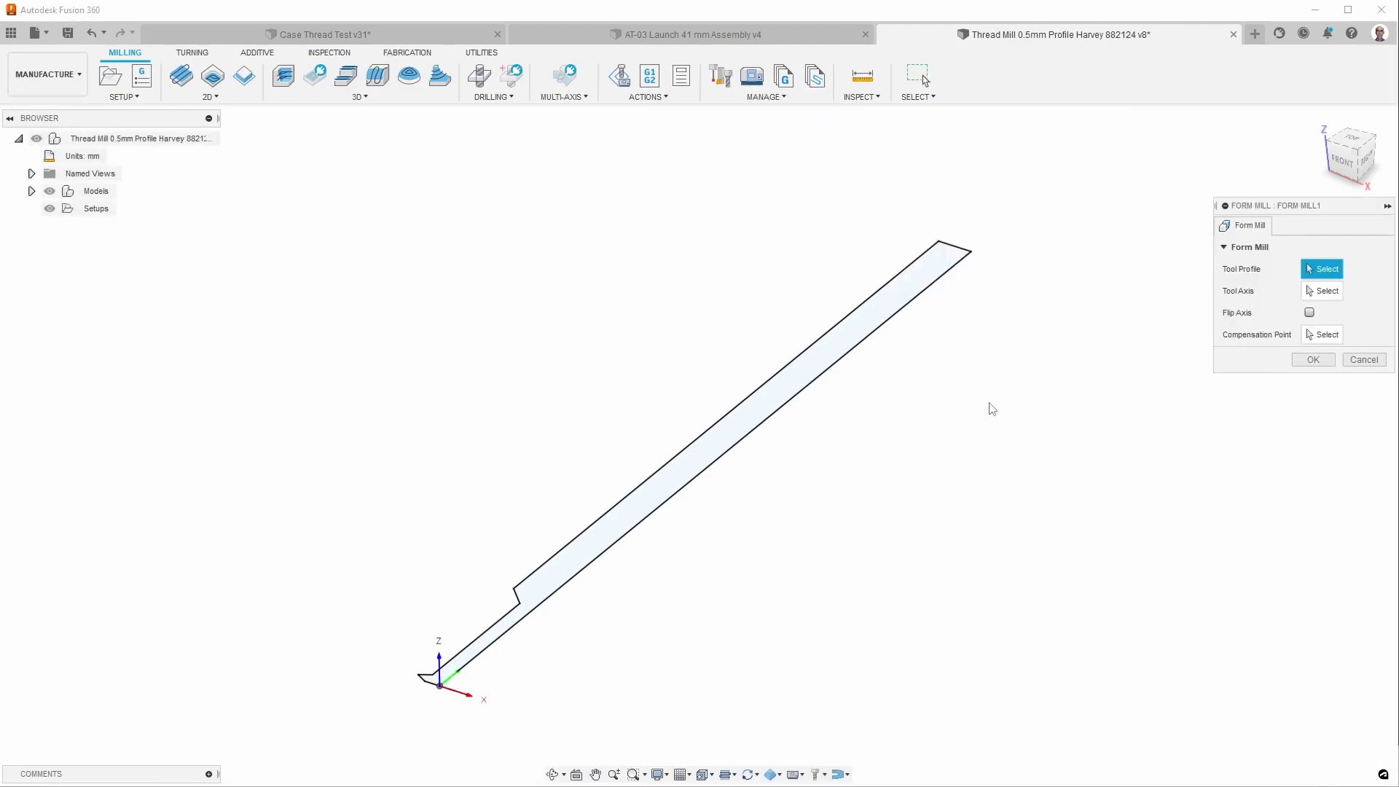
click(834, 368)
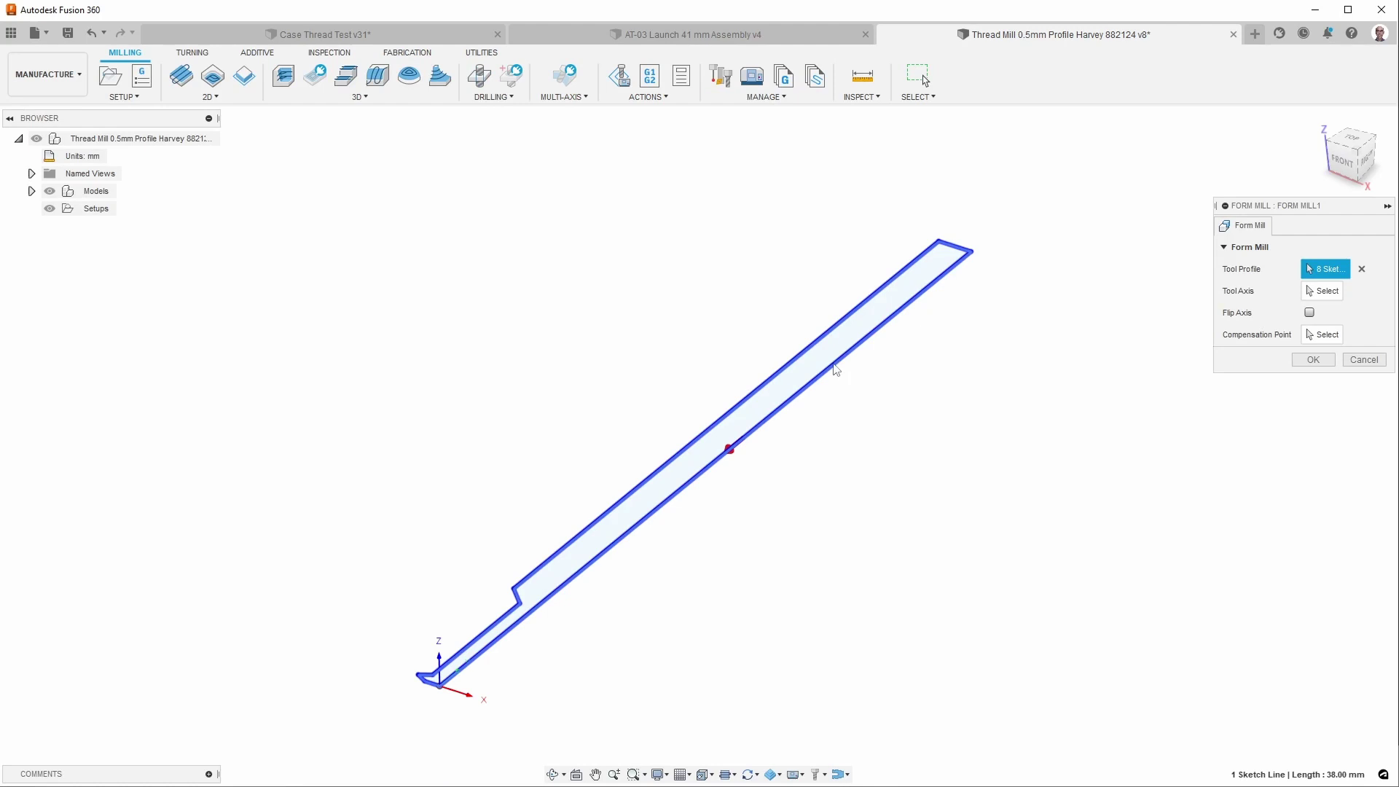
click(1323, 291)
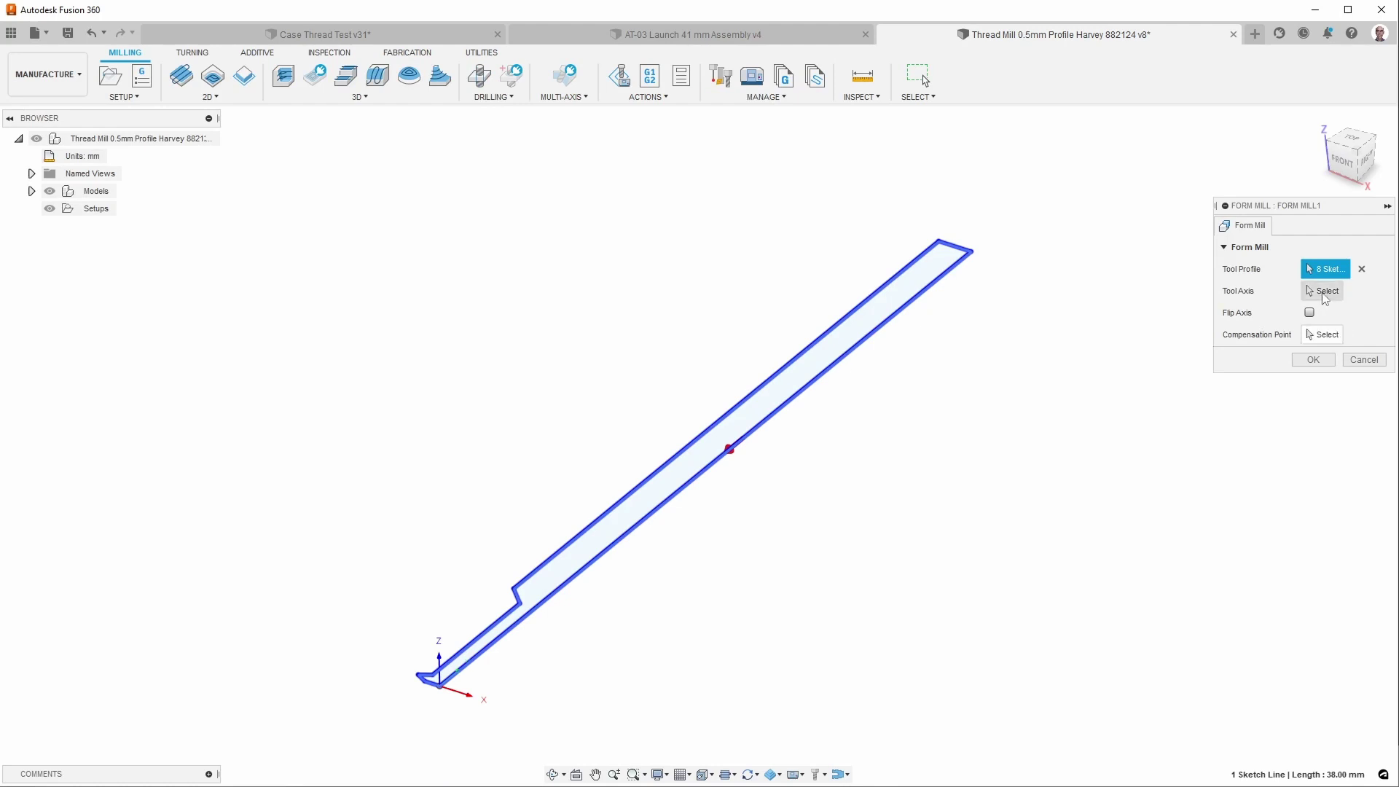
click(587, 576)
scroll(583, 579, up, 3)
scroll(627, 547, up, 5)
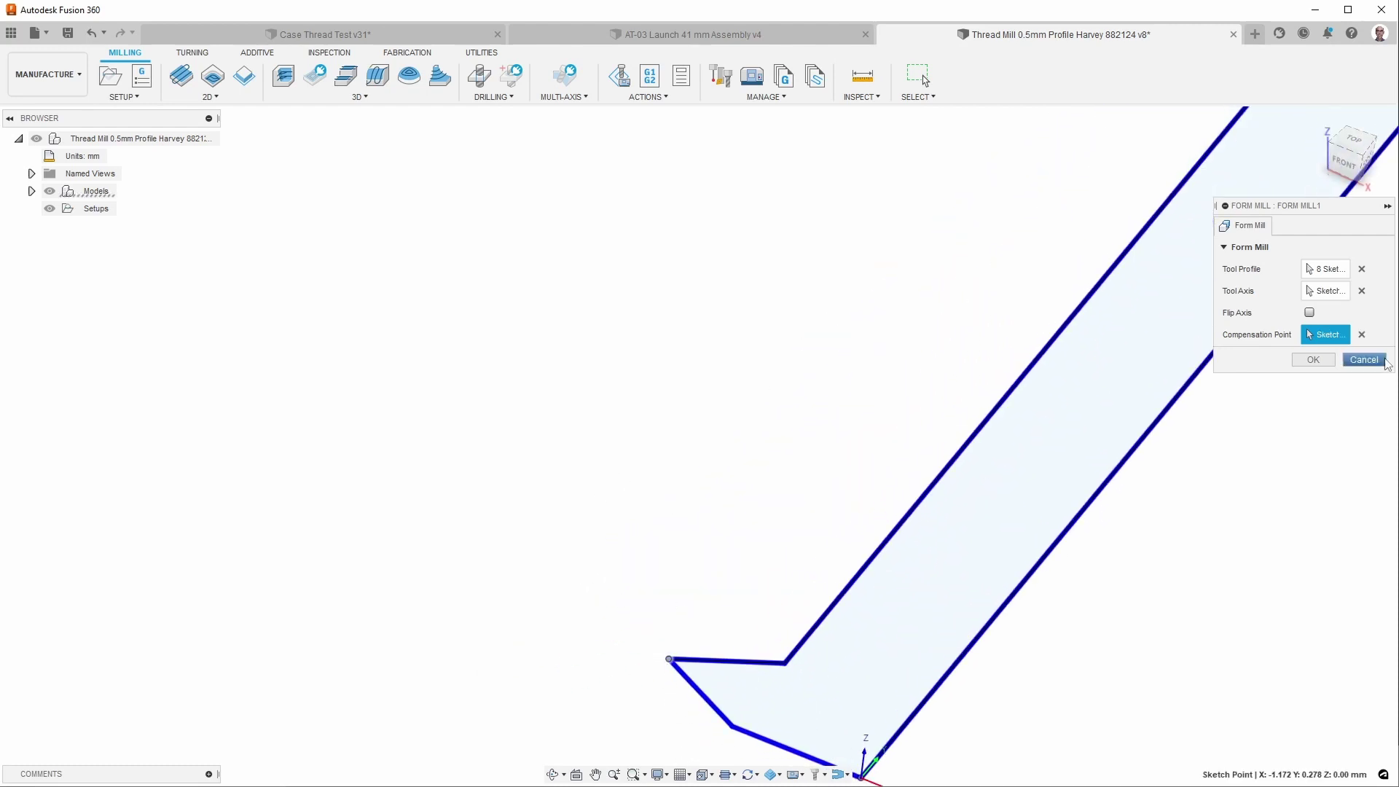
click(1314, 361)
shift+middle_drag(1314, 369, 703, 188)
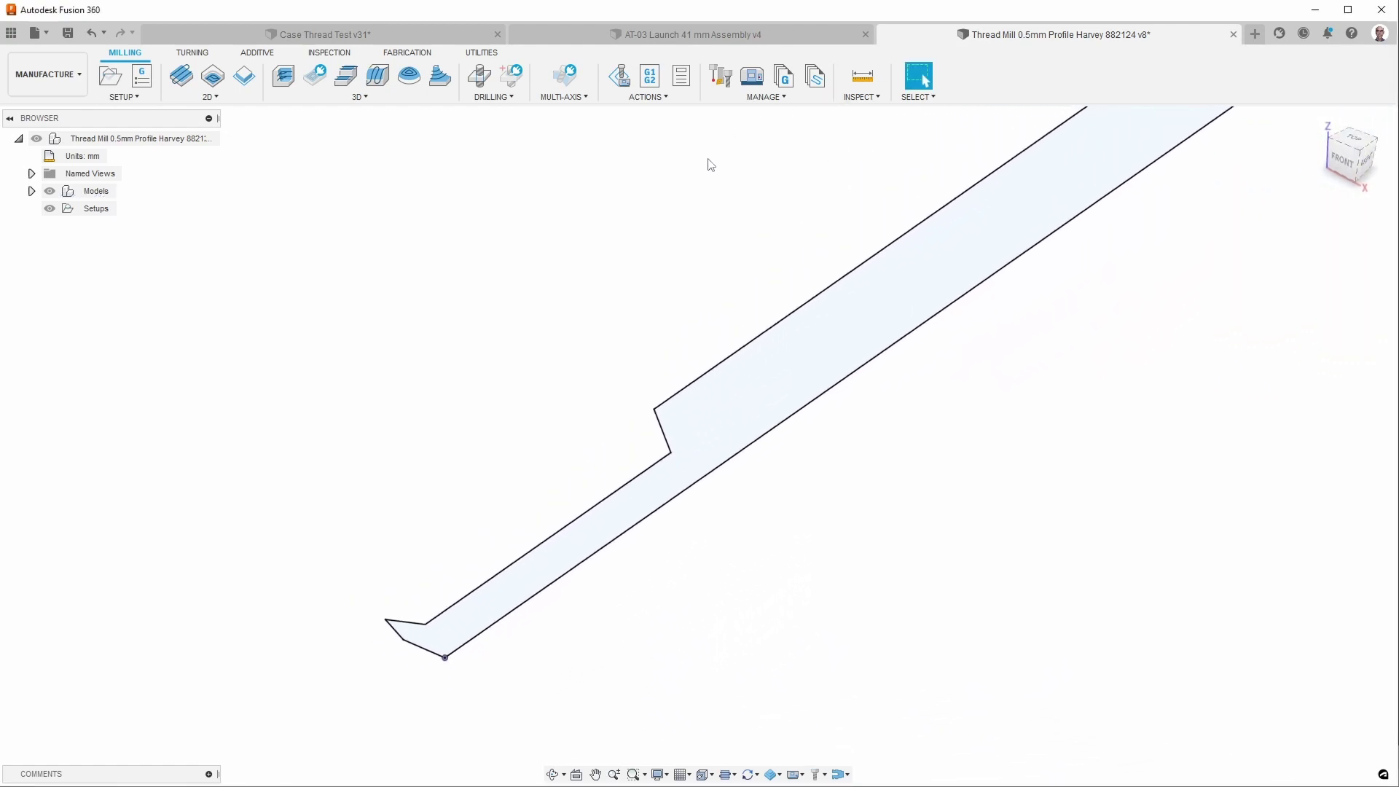
Step: Delete the Ø2.34399mm Form mill tool from the document's library, keeping the M3x0.5 Thread Mill
click(731, 102)
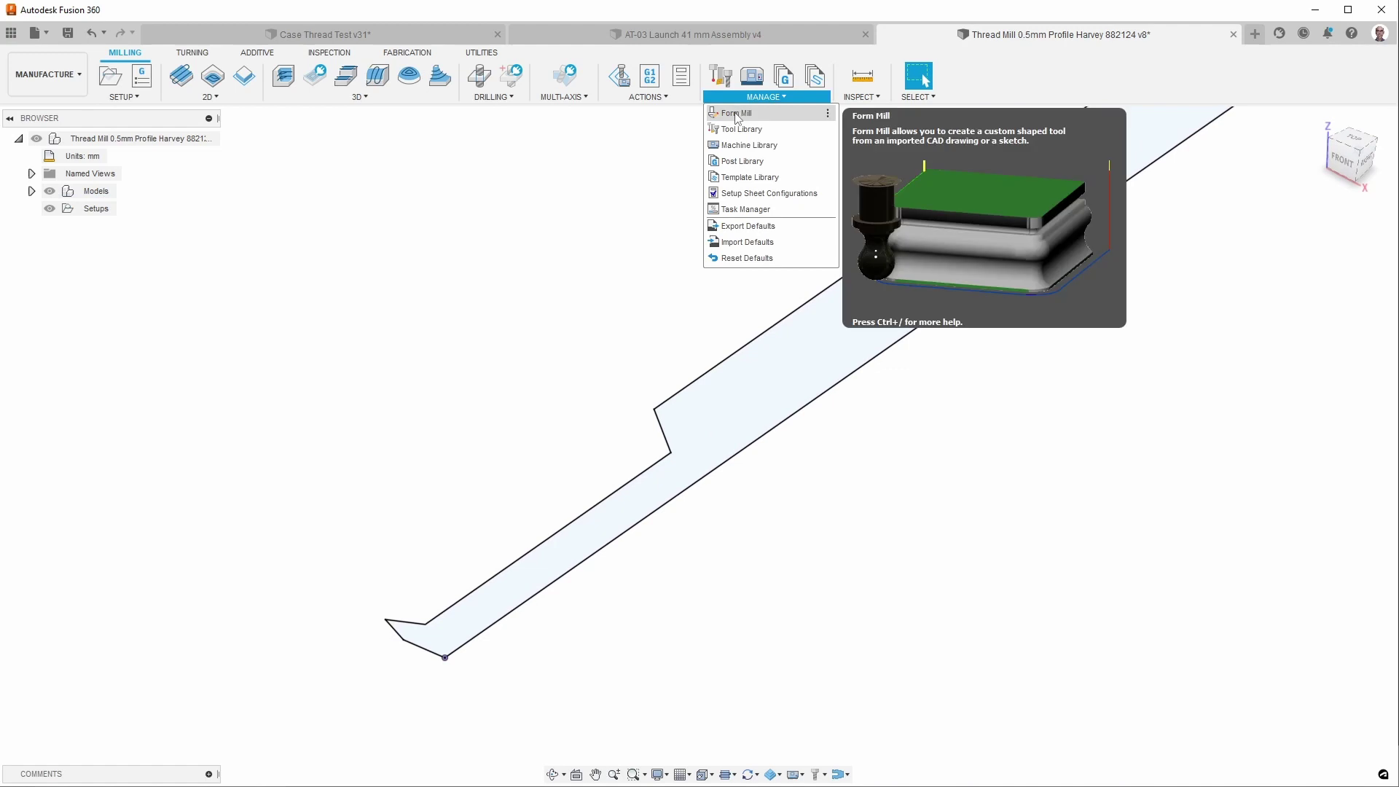
click(742, 129)
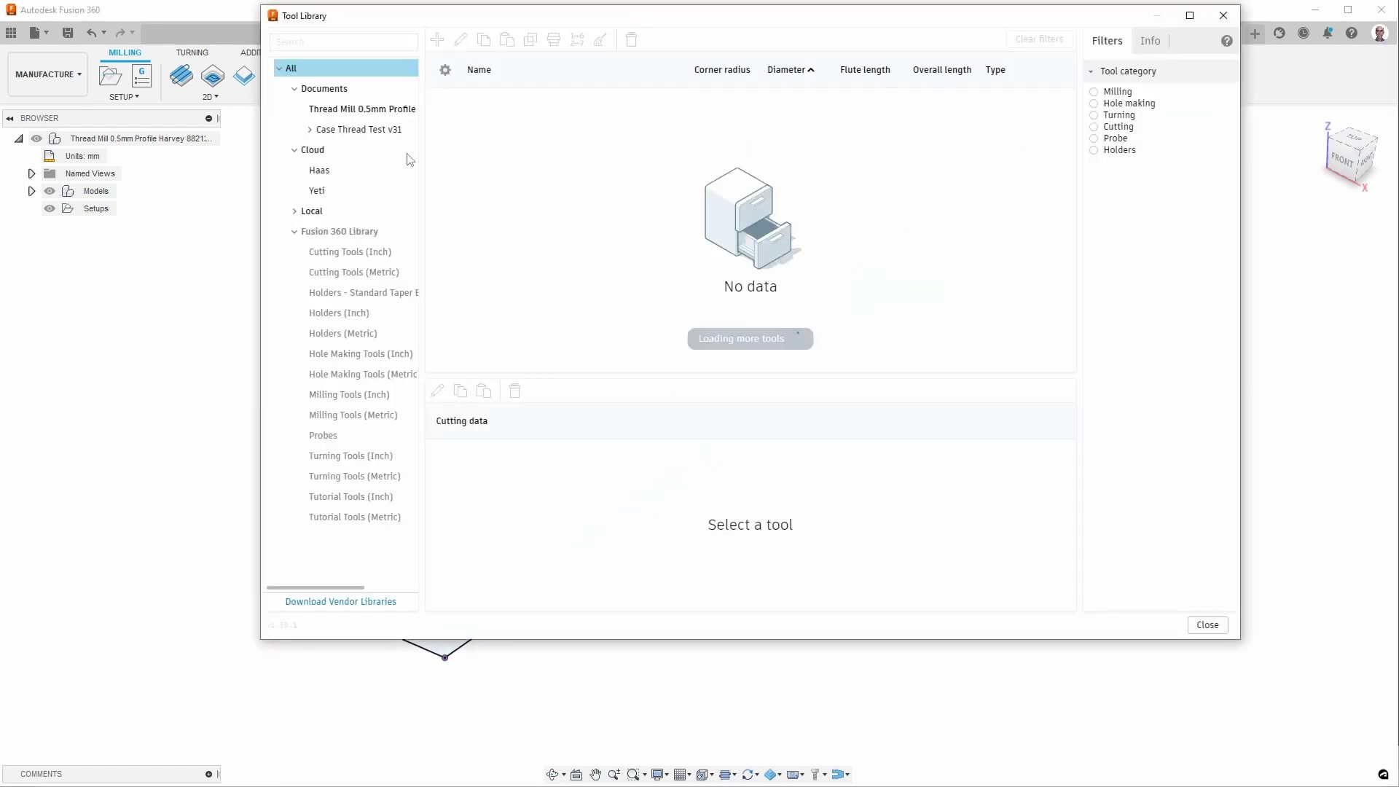
click(360, 111)
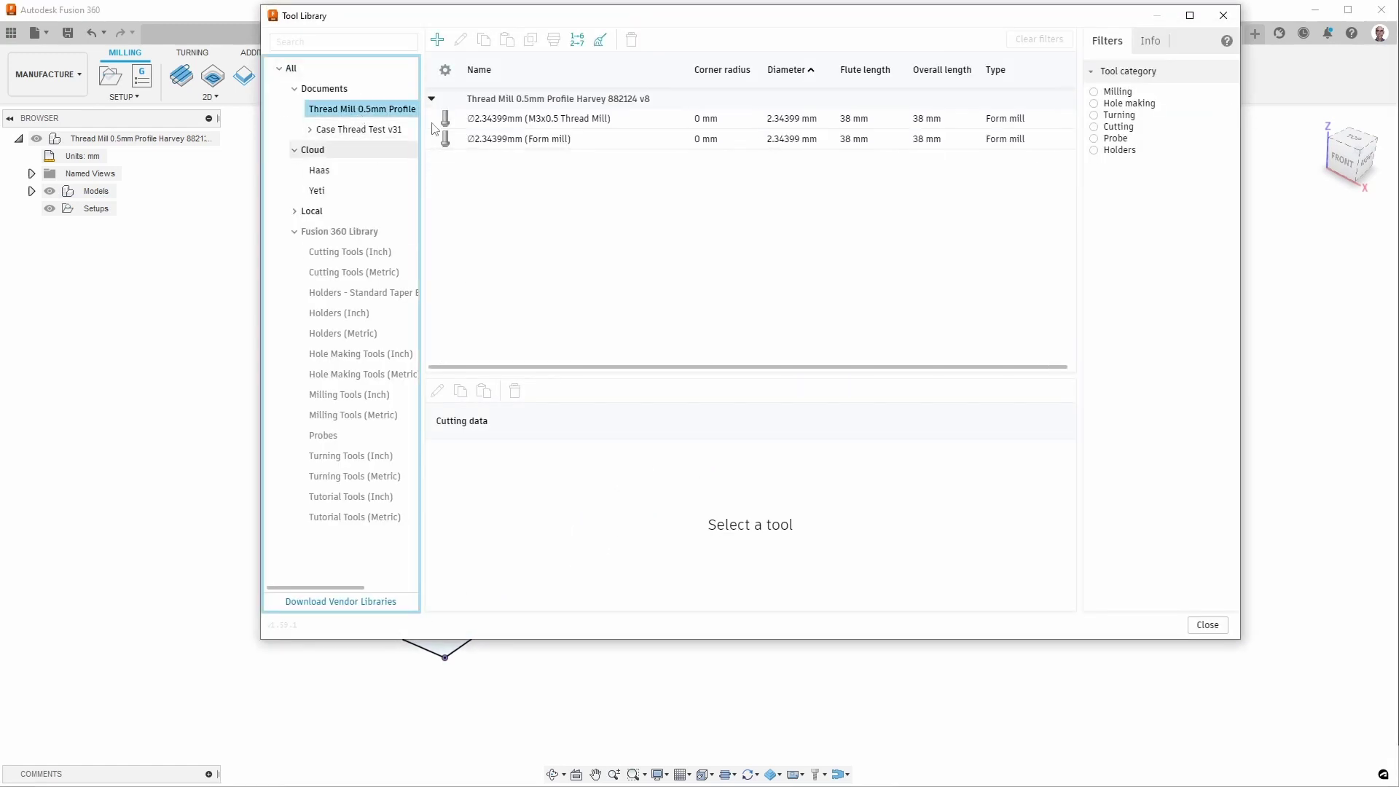
click(544, 139)
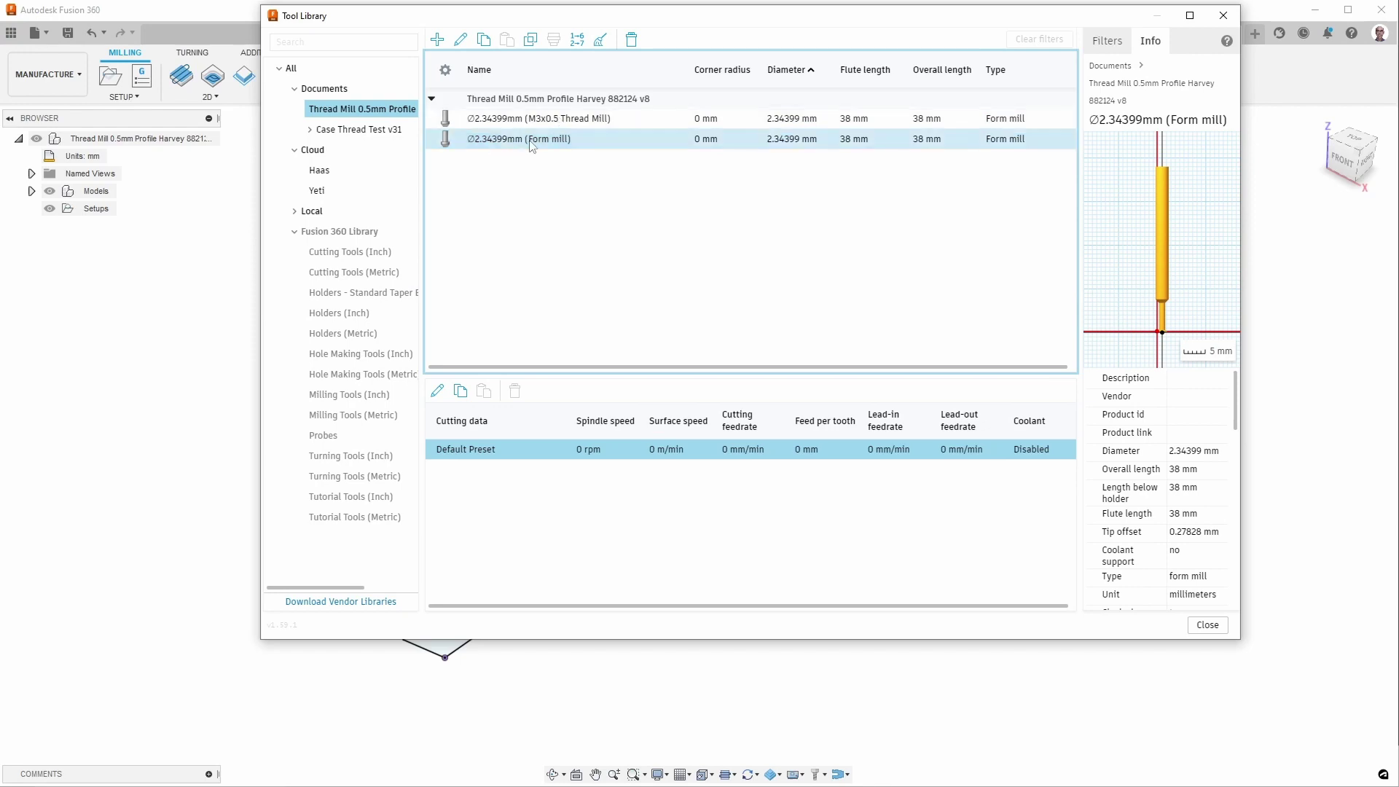
right_click(547, 144)
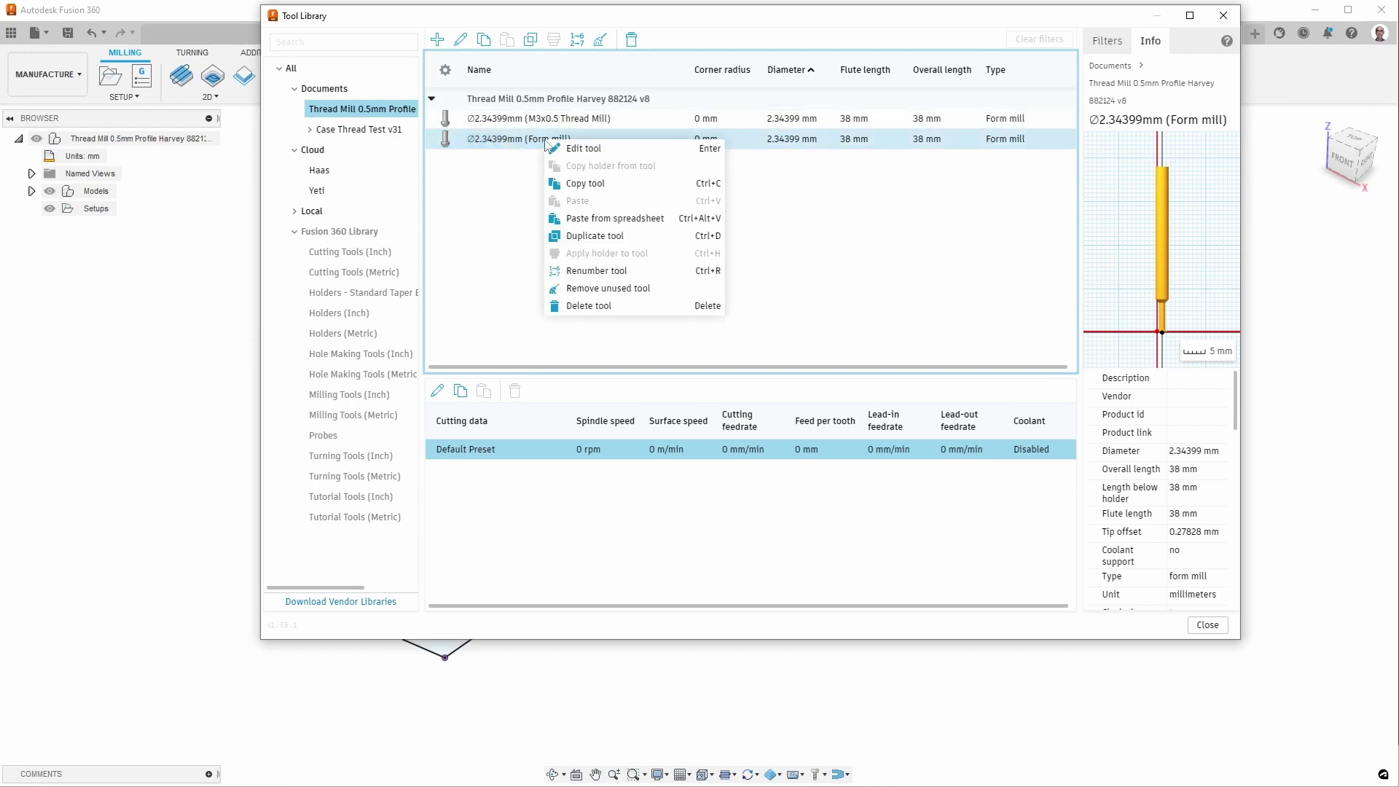
click(607, 306)
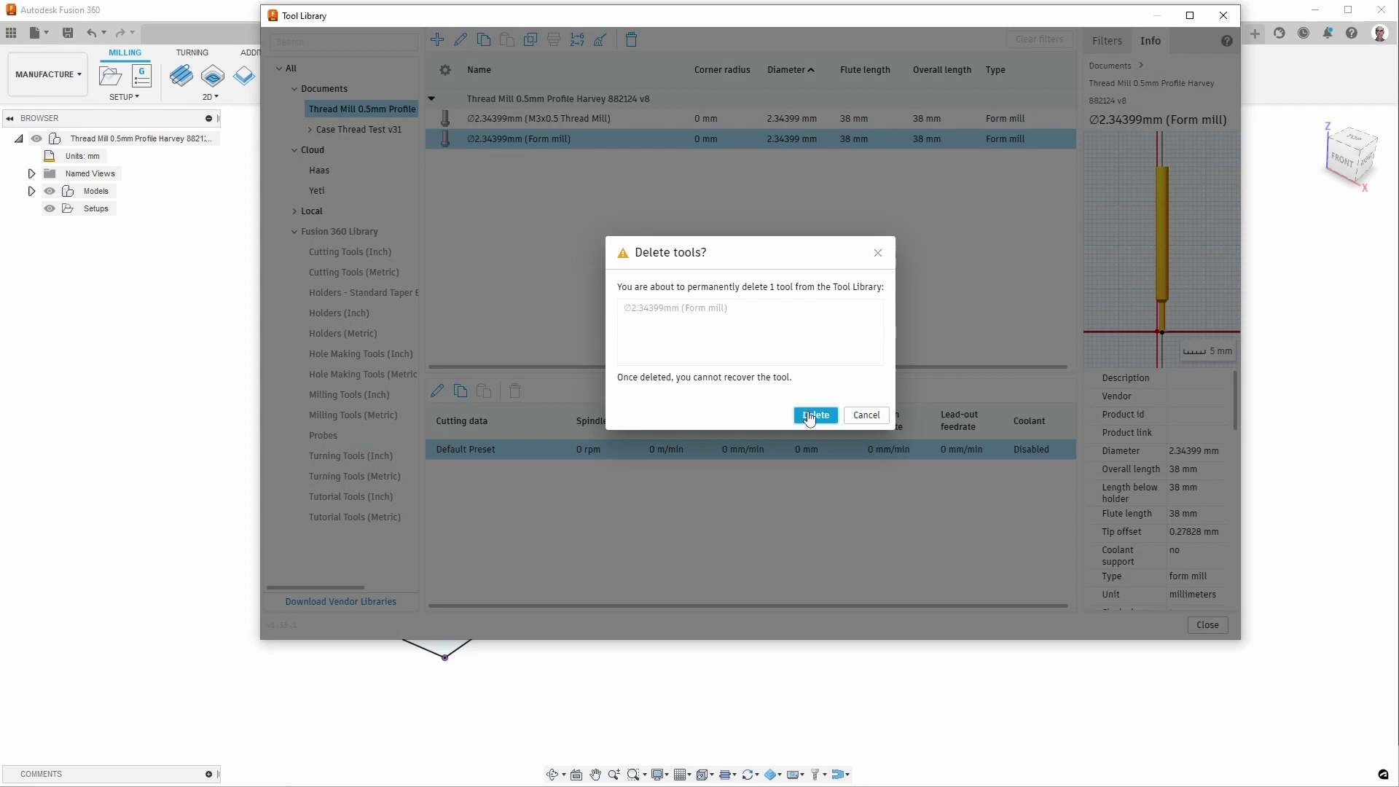
click(809, 417)
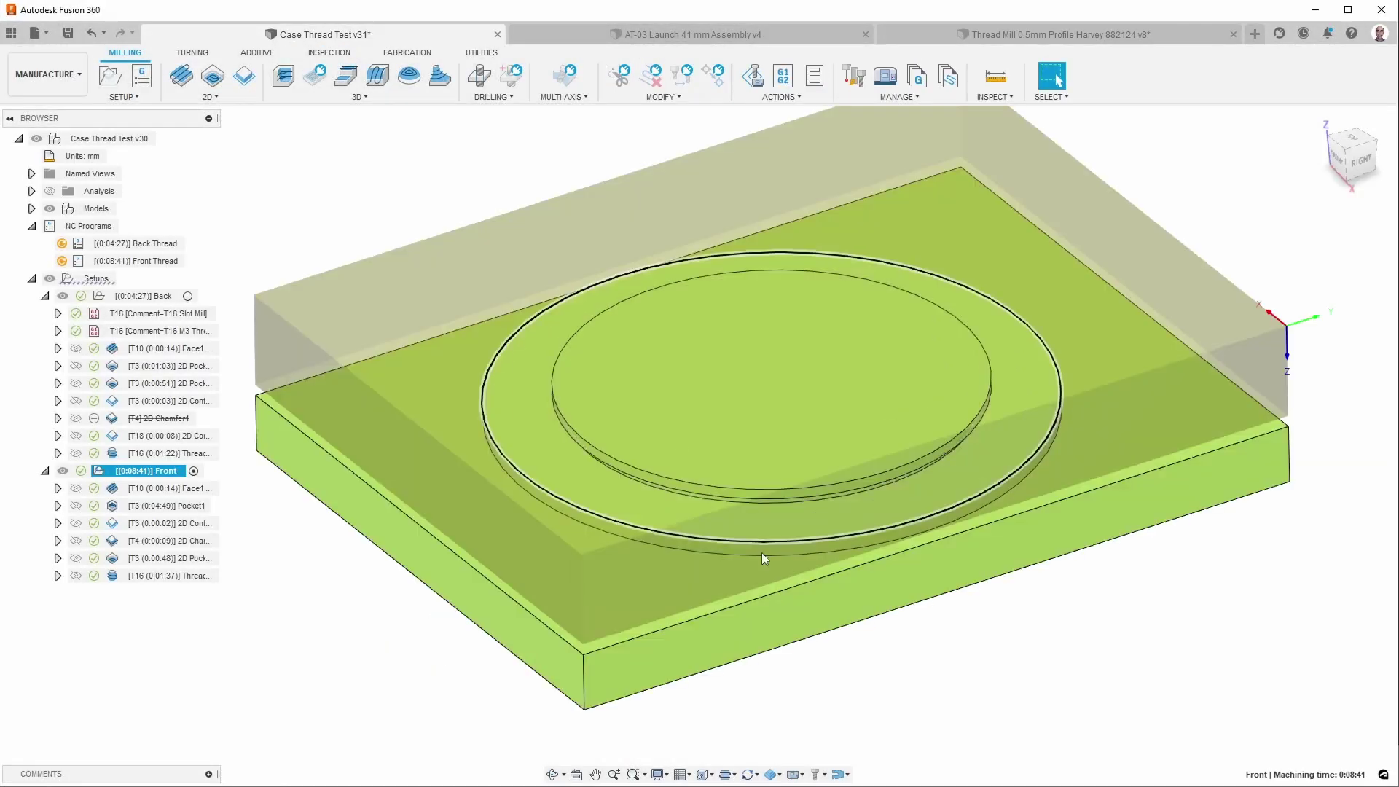
Step: Select the Back setup instead of Front and launch Simulate with Machine
click(253, 632)
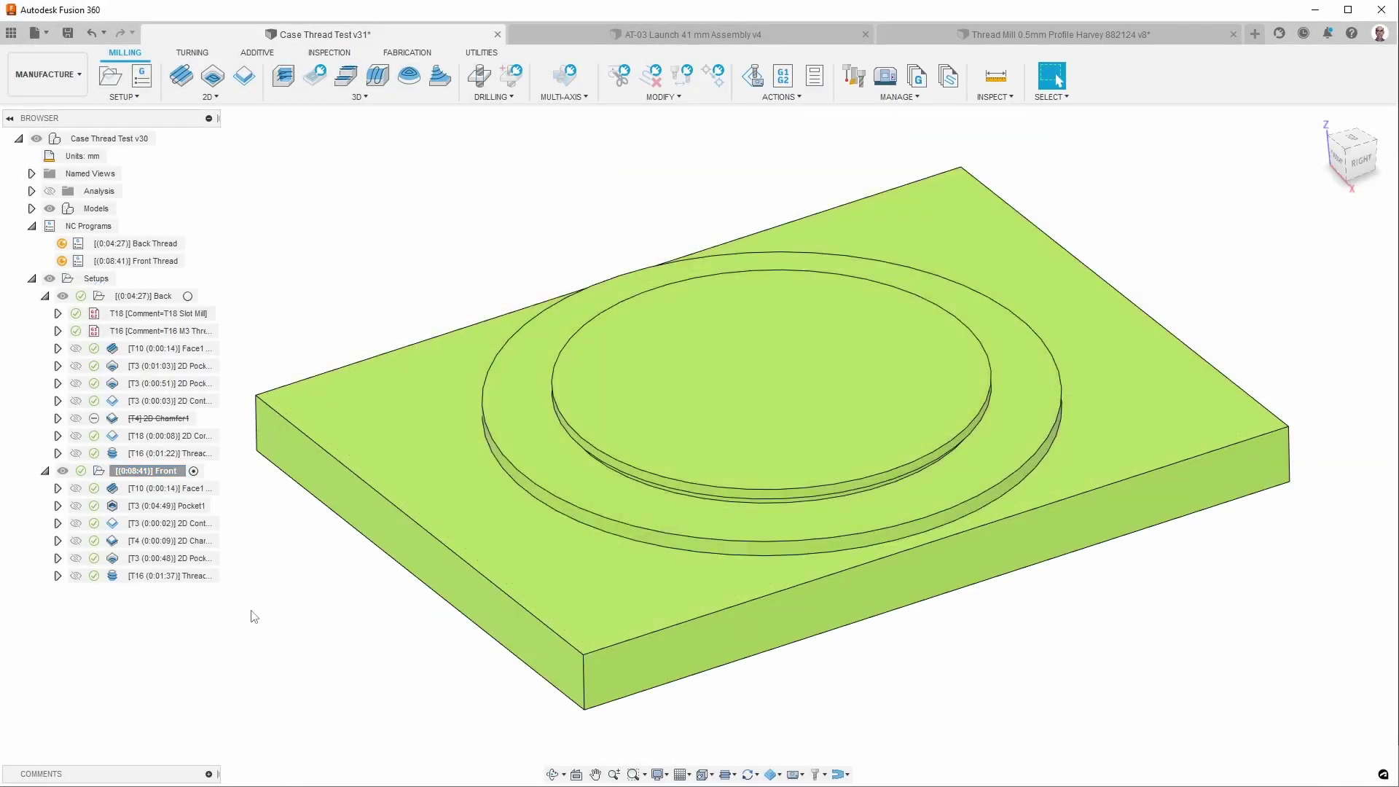
click(116, 301)
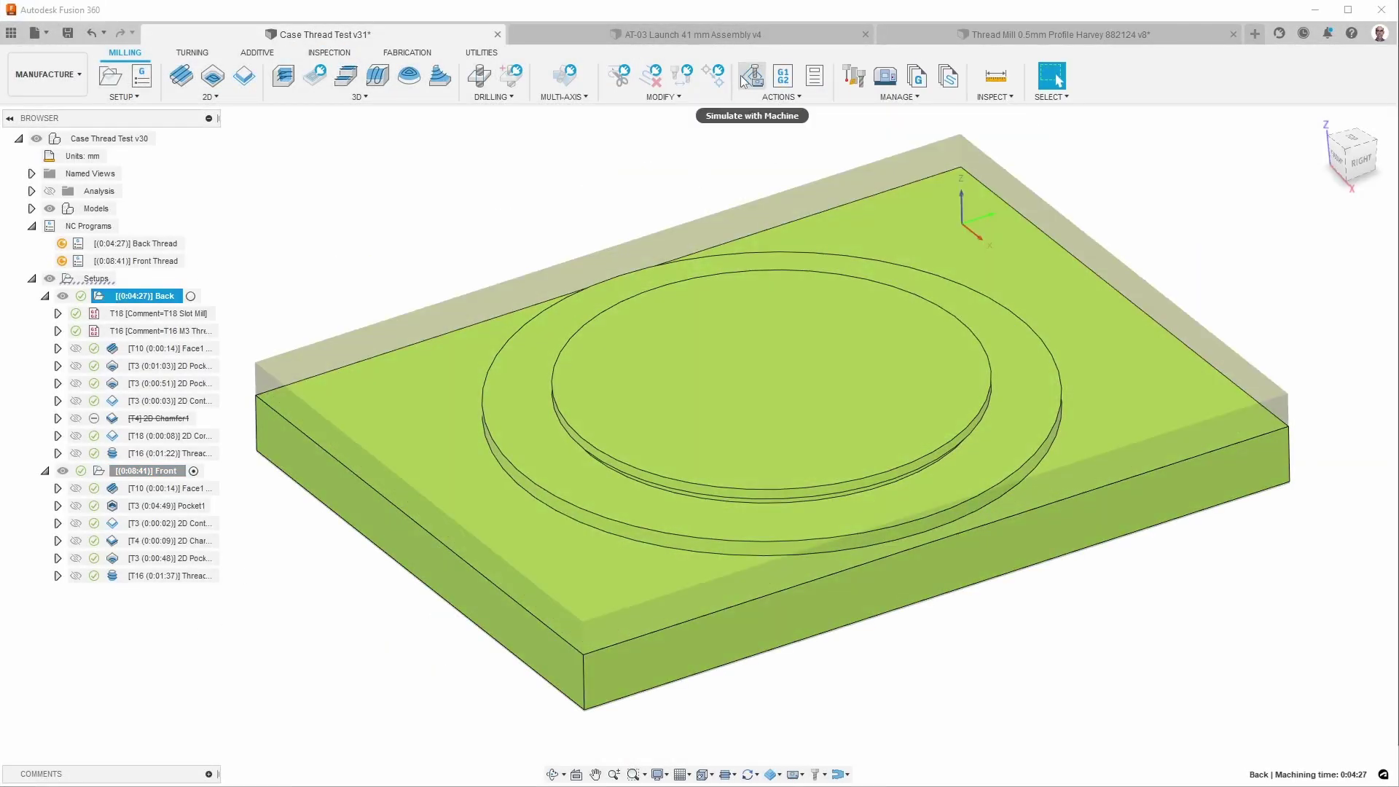
click(753, 76)
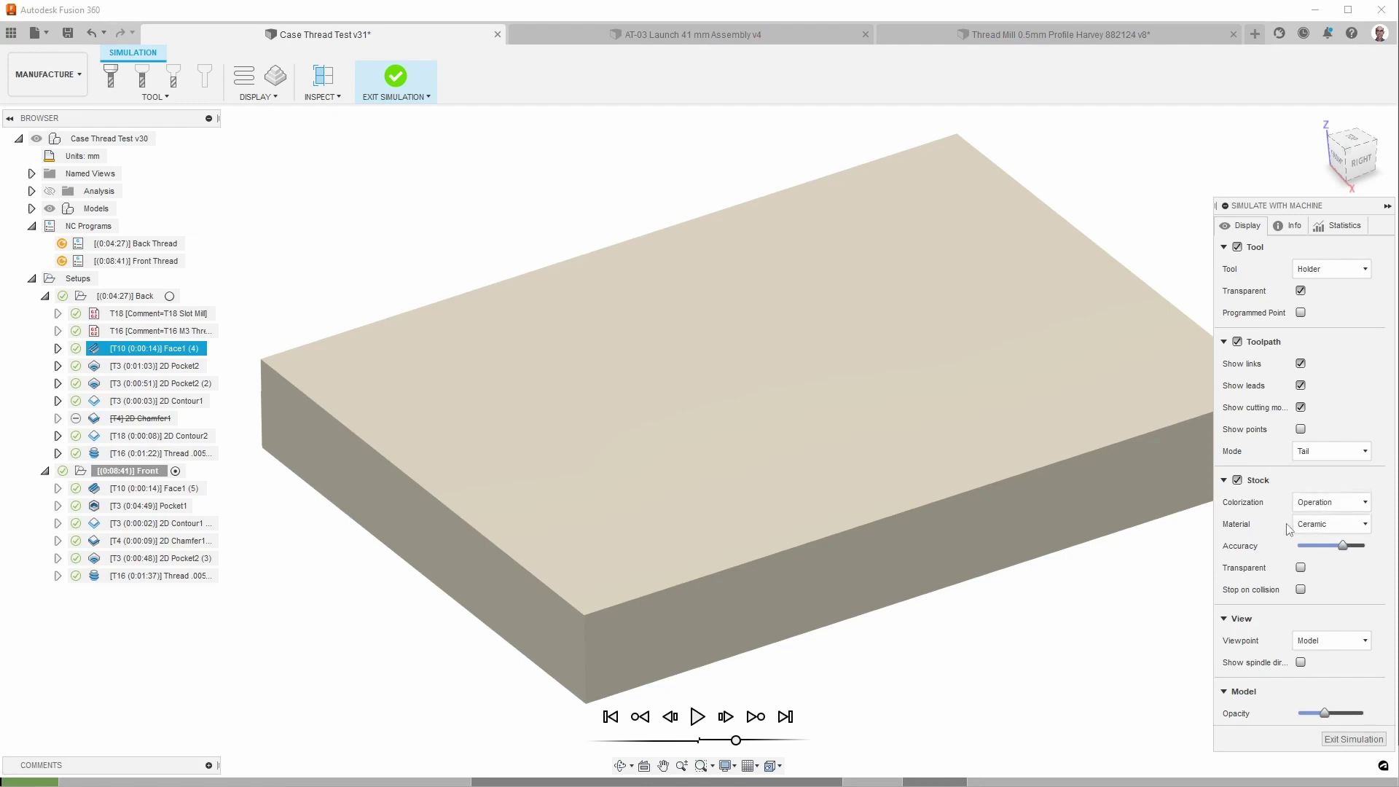
Step: Skip the Back setup simulation to the end to reveal the machined pocket and thread
click(783, 718)
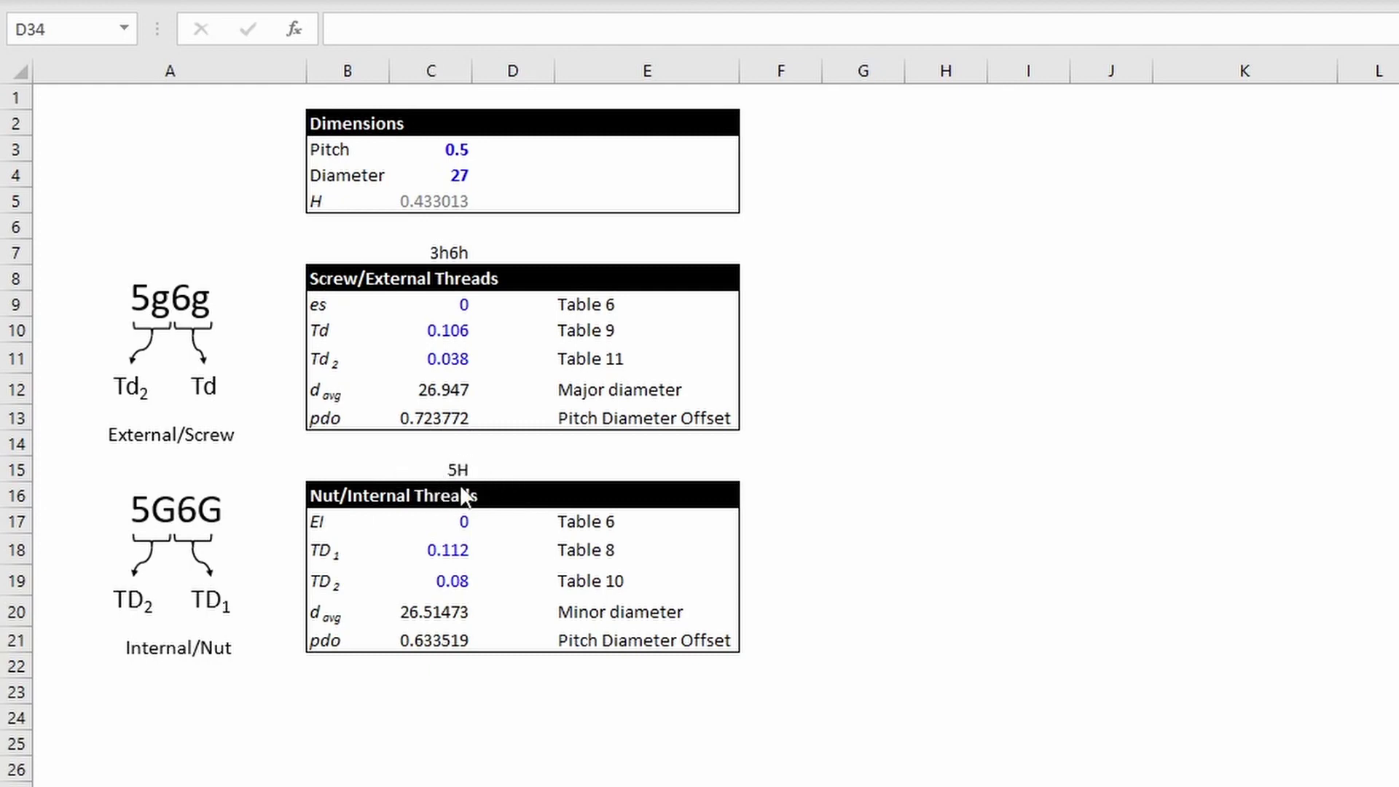
click(446, 249)
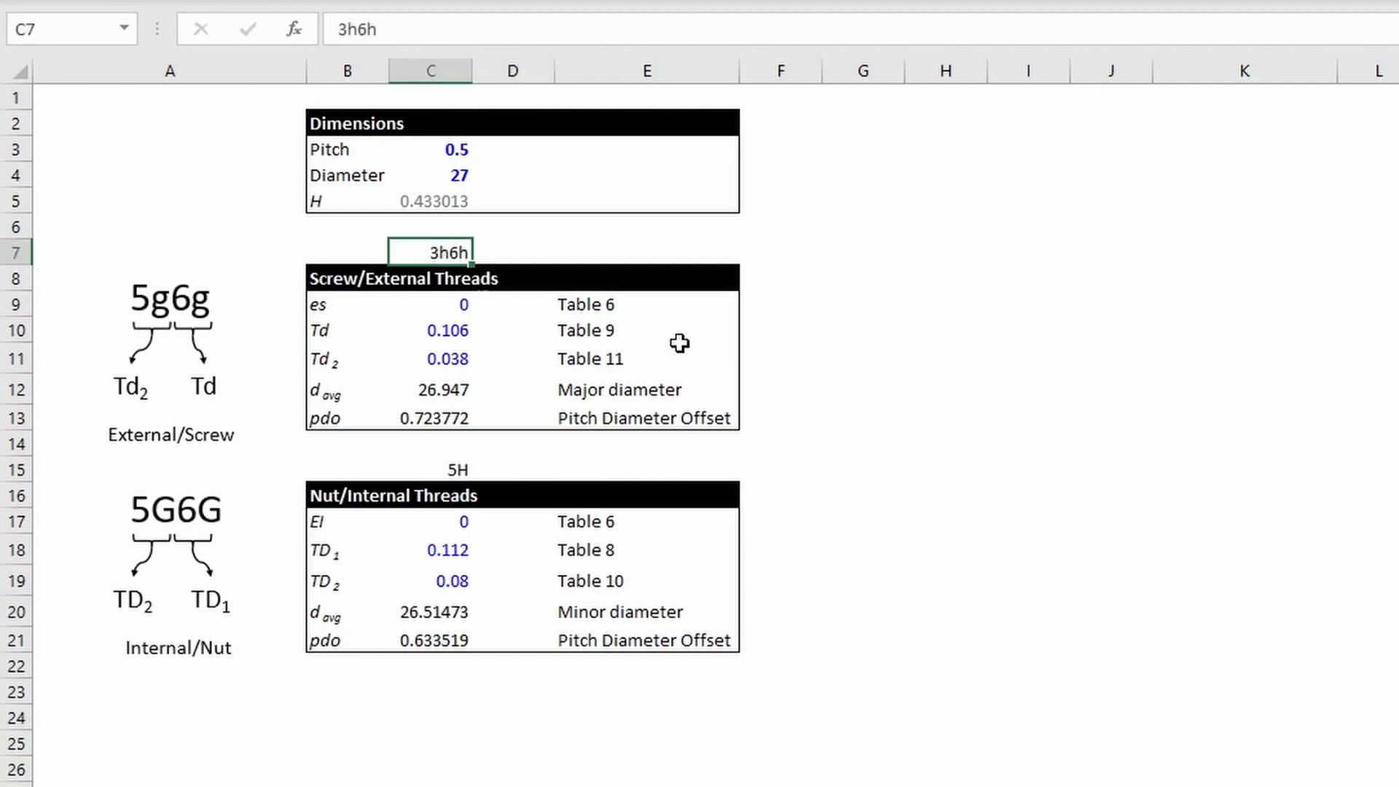